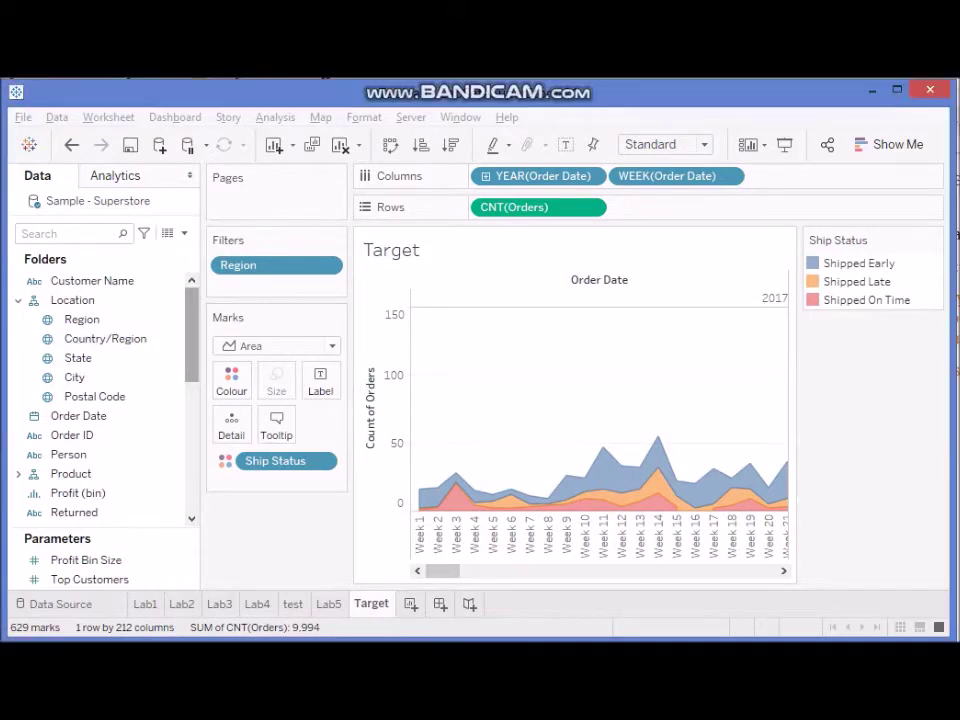
Open the Day to Ship [Actual] calculated field, examine its DATEDIFF formula, and close the editor
{"action": "scroll", "coordinate": [100, 340], "scroll_direction": "down", "scroll_amount": 5}
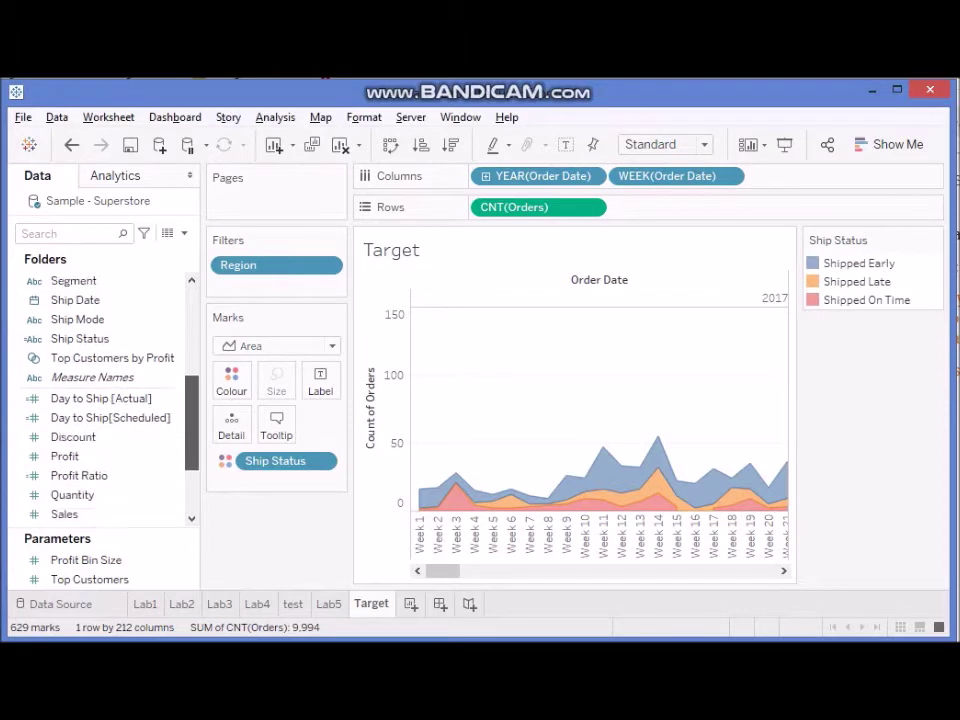
{"action": "scroll", "coordinate": [100, 400], "scroll_direction": "down", "scroll_amount": 1}
{"action": "left_click", "coordinate": [100, 359]}
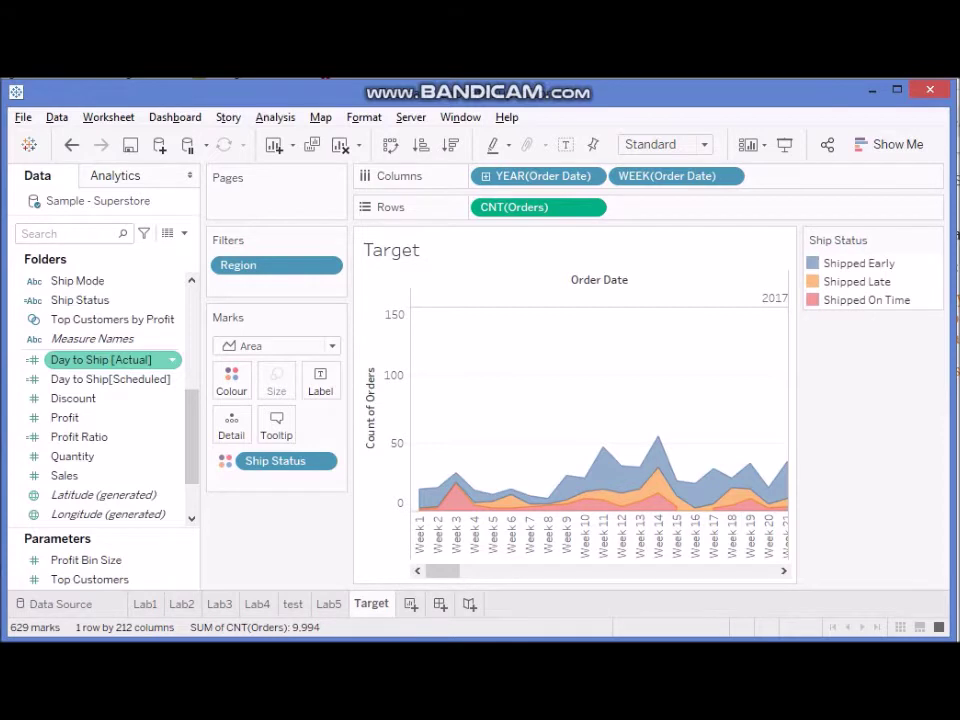
{"action": "left_click", "coordinate": [172, 359]}
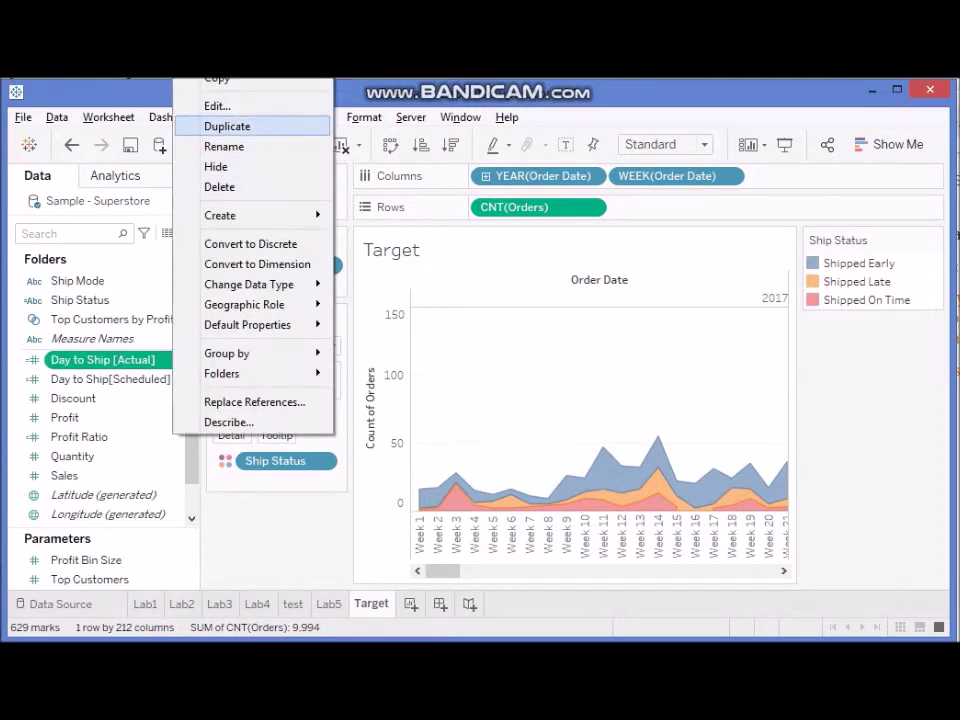
{"action": "left_click", "coordinate": [217, 105]}
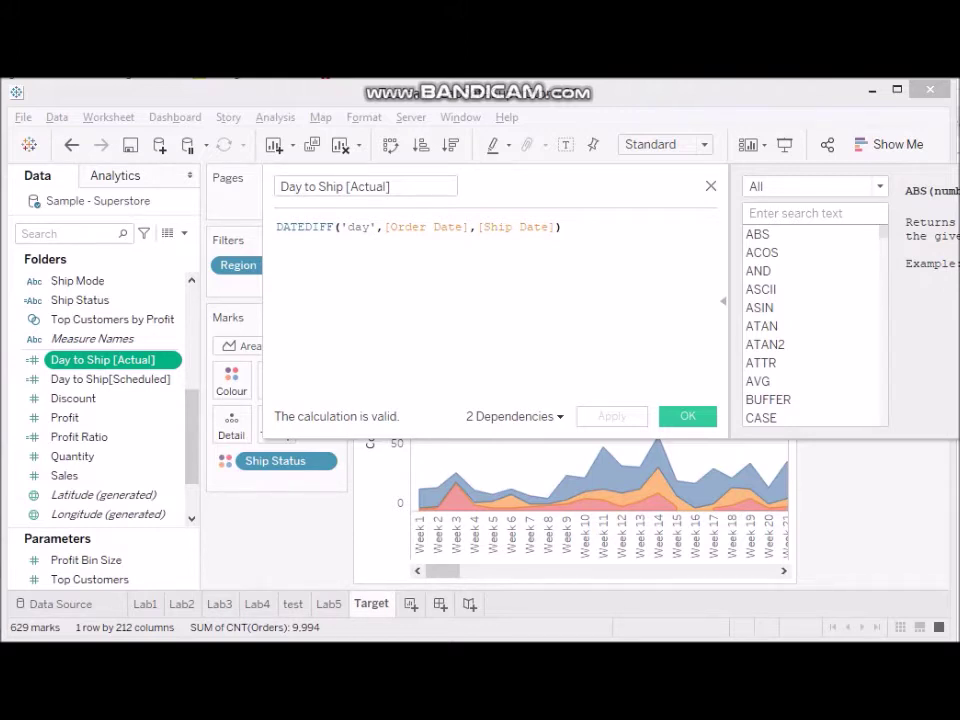
{"action": "key", "text": "shift+Left"}
{"action": "key", "text": "shift+Left"}
{"action": "key", "text": "shift+Left"}
{"action": "key", "text": "shift+Left"}
{"action": "key", "text": "shift+Left"}
{"action": "key", "text": "shift+Left"}
{"action": "key", "text": "shift+Left"}
{"action": "key", "text": "shift+Left"}
{"action": "key", "text": "shift+Left"}
{"action": "key", "text": "shift+Left"}
{"action": "key", "text": "shift+Left"}
{"action": "key", "text": "shift+Left"}
{"action": "key", "text": "shift+Left"}
{"action": "key", "text": "shift+Left"}
{"action": "key", "text": "shift+Left"}
{"action": "key", "text": "shift+Left"}
{"action": "key", "text": "shift+Left"}
{"action": "key", "text": "shift+Left"}
{"action": "key", "text": "shift+Left"}
{"action": "key", "text": "shift+Left"}
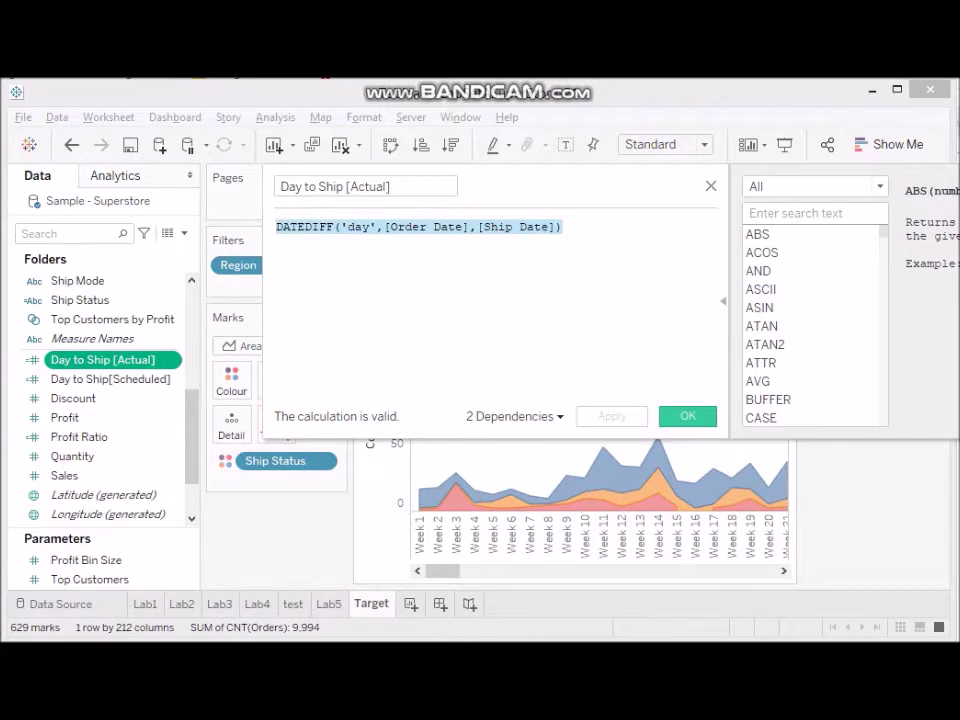
{"action": "left_click", "coordinate": [688, 416]}
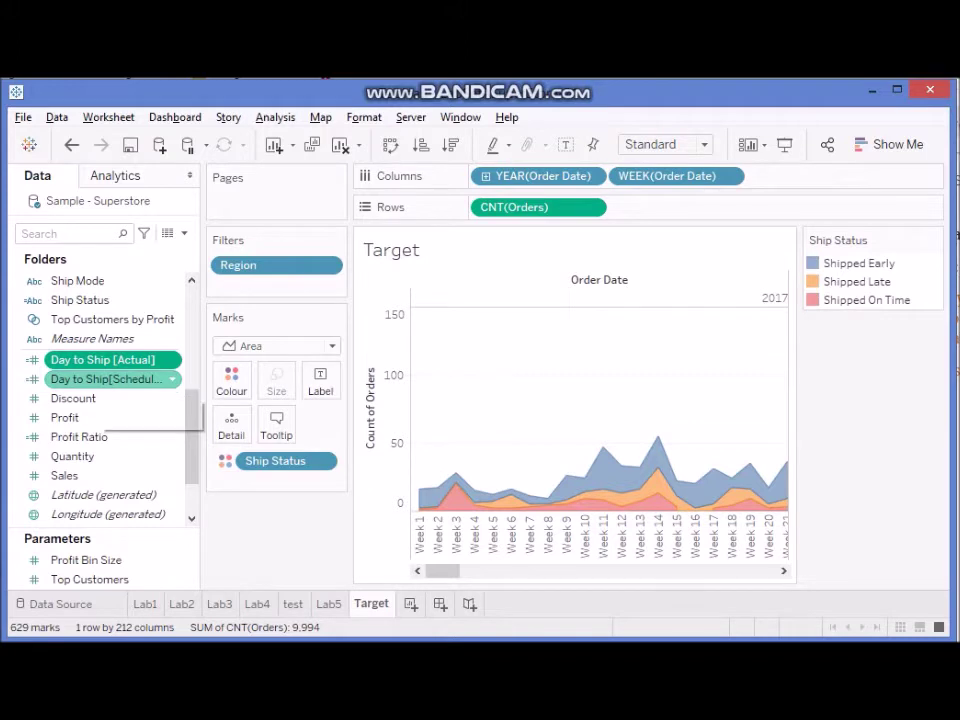
Add Day to Ship[Scheduled] to the Target sheet's rows and examine the field's CASE formula in its editor
{"action": "left_click", "coordinate": [105, 379]}
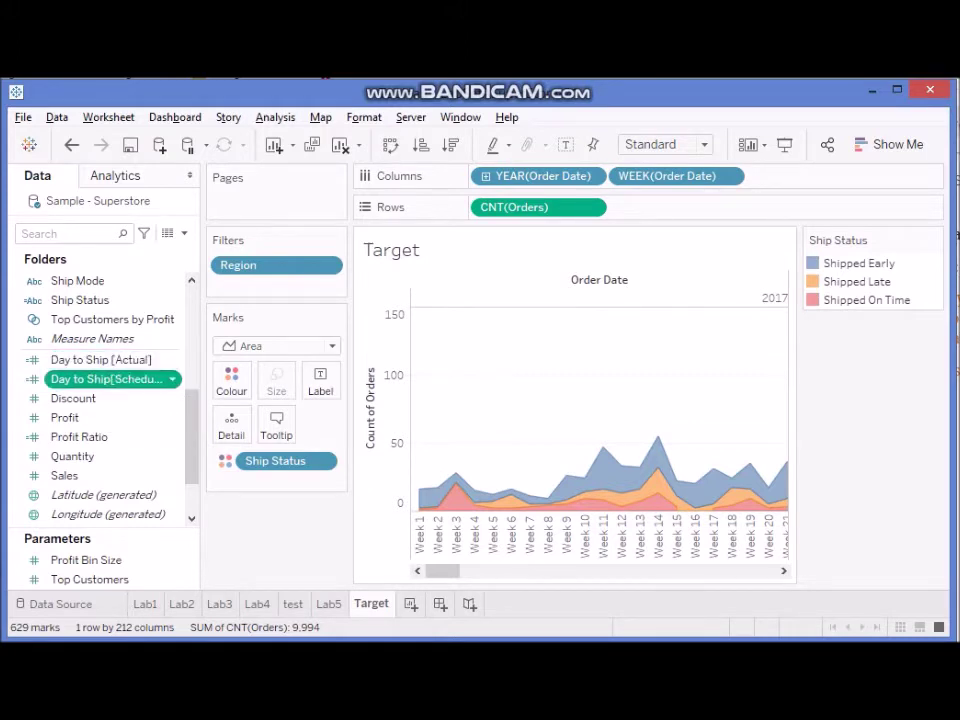
{"action": "double_click", "coordinate": [105, 379]}
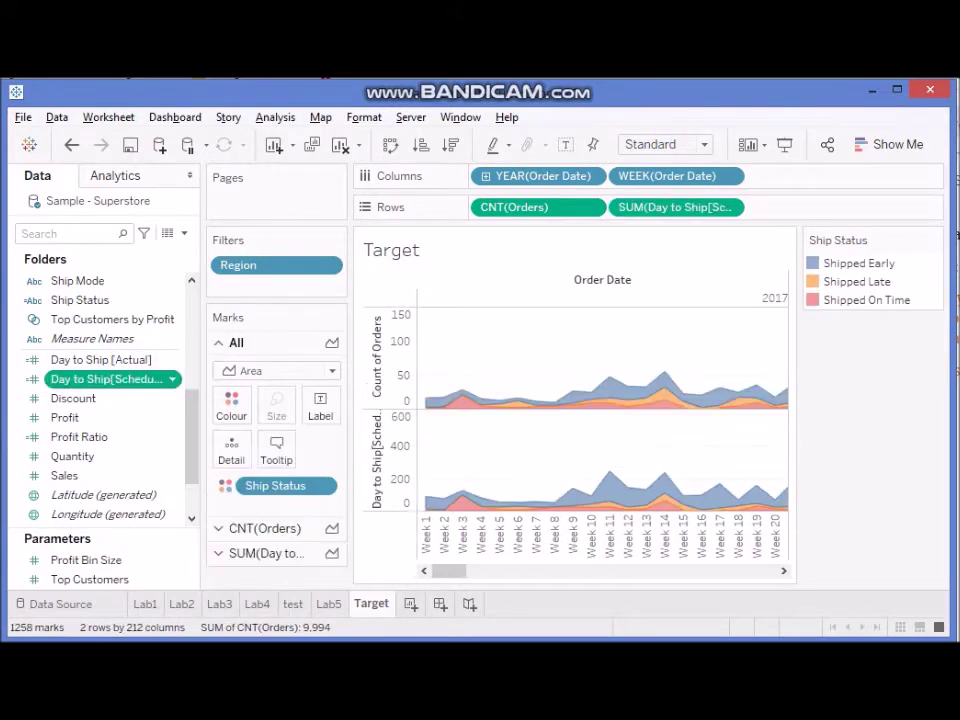
{"action": "right_click", "coordinate": [160, 379]}
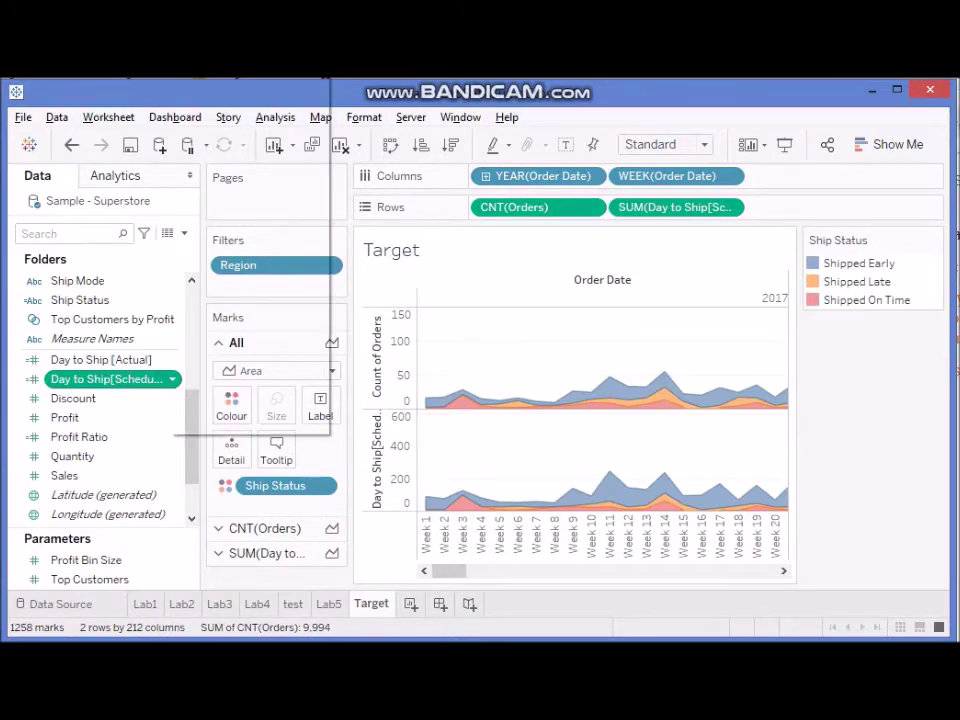
{"action": "left_click", "coordinate": [212, 105]}
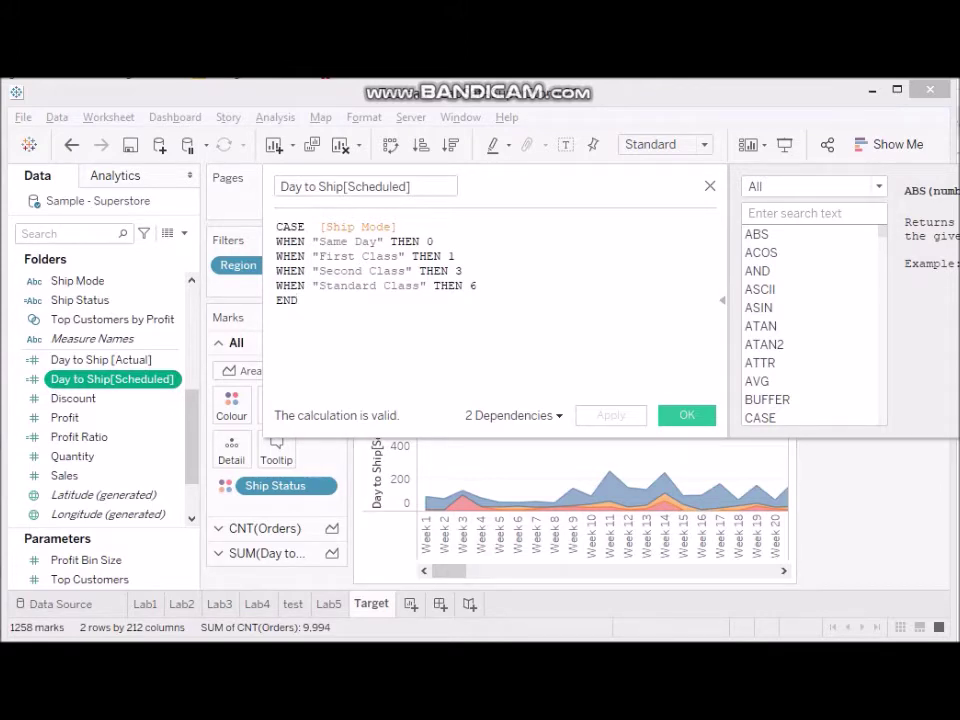
{"action": "left_click", "coordinate": [688, 416]}
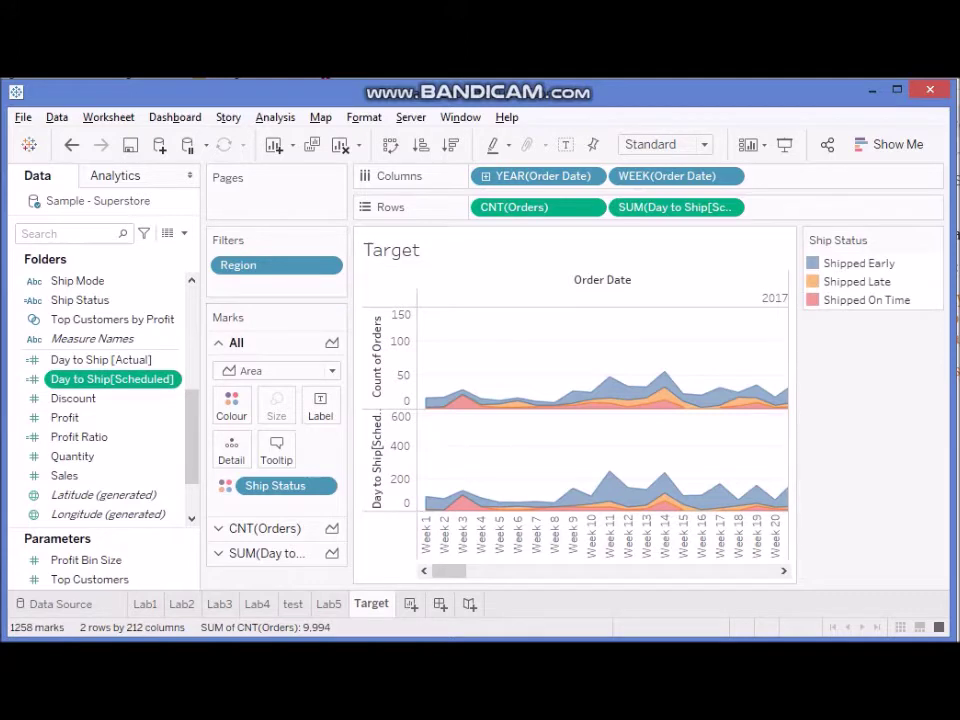
Create a new worksheet after Target and rename it Lab6
{"action": "mouse_move", "coordinate": [609, 382]}
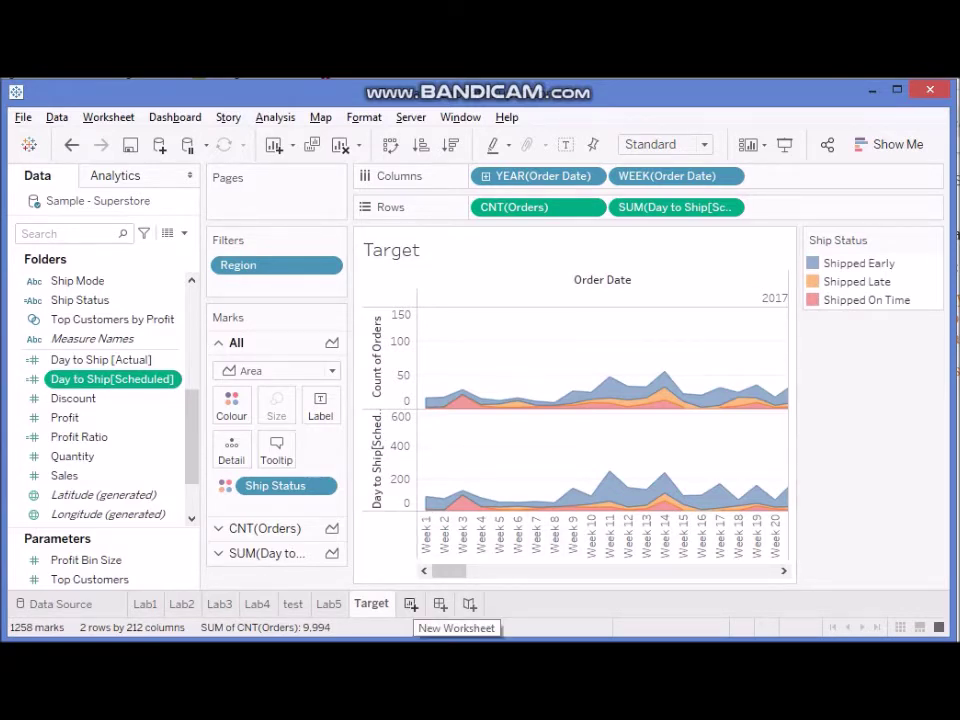
{"action": "left_click", "coordinate": [410, 604]}
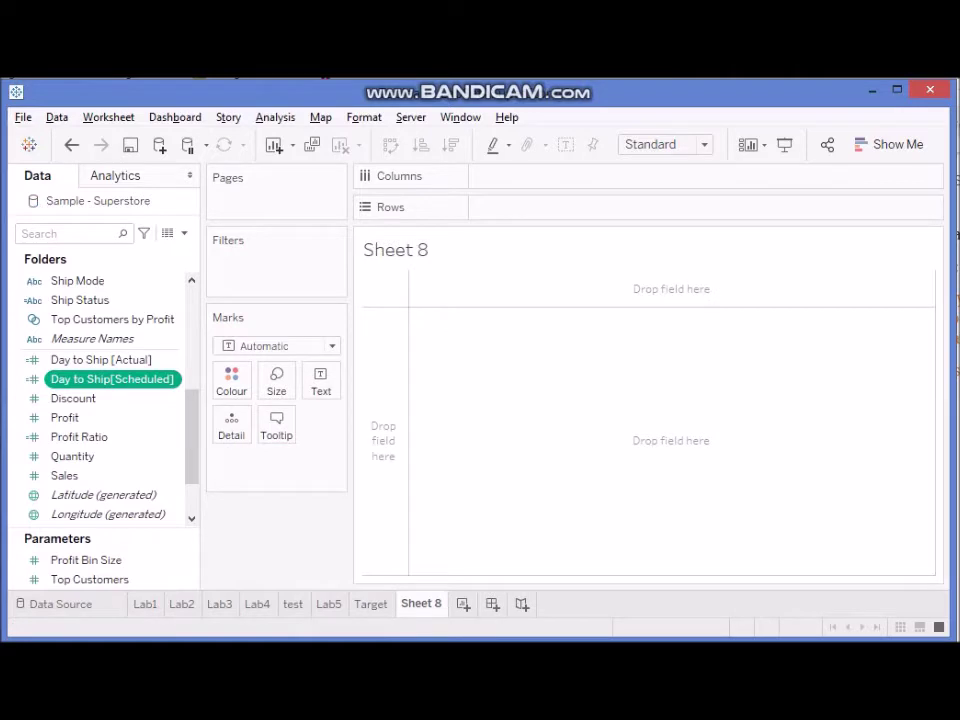
{"action": "right_click", "coordinate": [414, 603]}
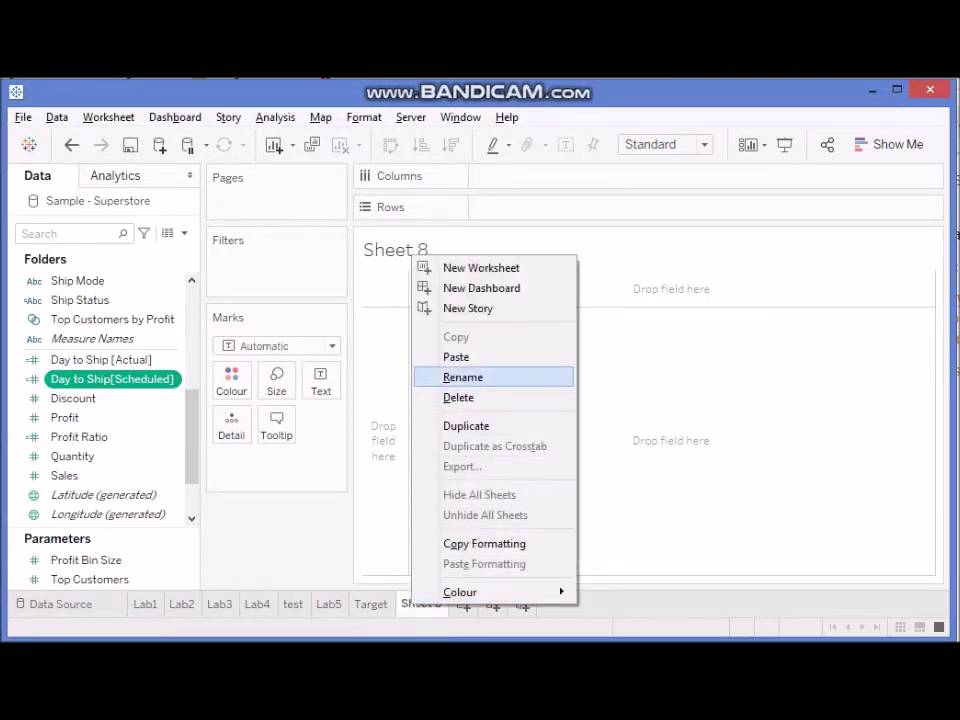
{"action": "left_click", "coordinate": [460, 377]}
{"action": "type", "text": "Lab"}
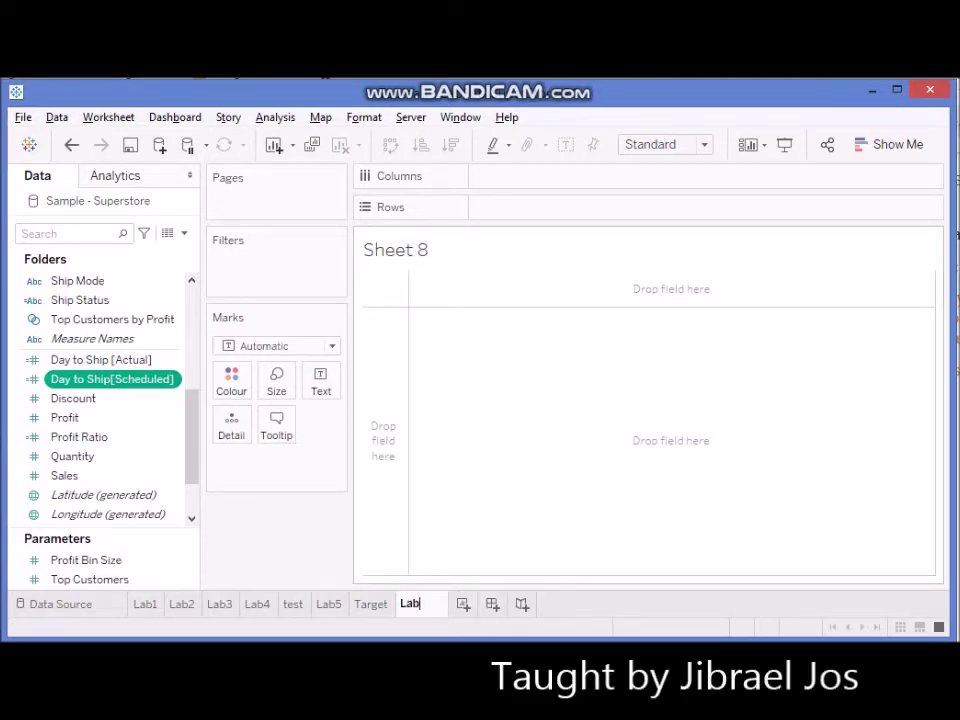
{"action": "type", "text": "6"}
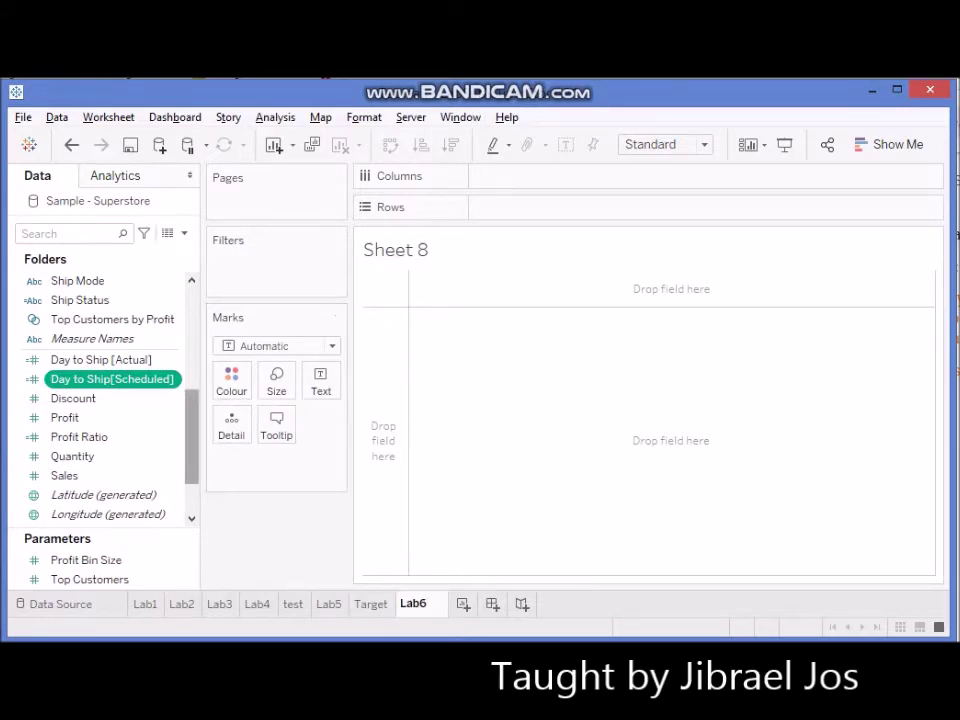
{"action": "key", "text": "Return"}
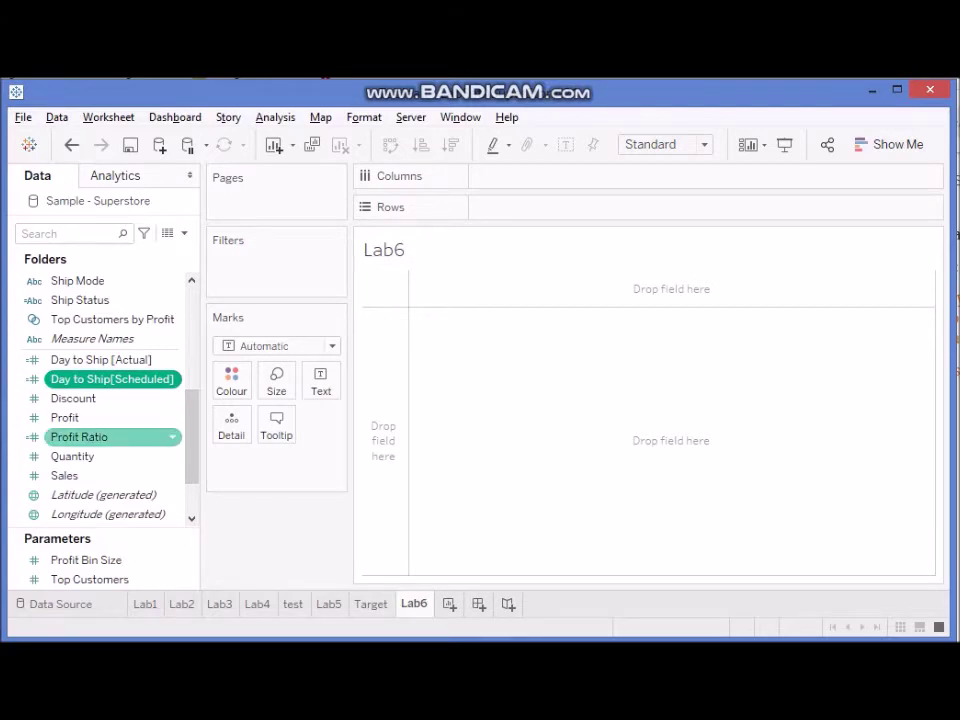
Place Order Date on the Lab6 columns twice, once by year and once by discrete week number
{"action": "scroll", "coordinate": [100, 430], "scroll_direction": "up", "scroll_amount": 2}
{"action": "scroll", "coordinate": [100, 430], "scroll_direction": "up", "scroll_amount": 4}
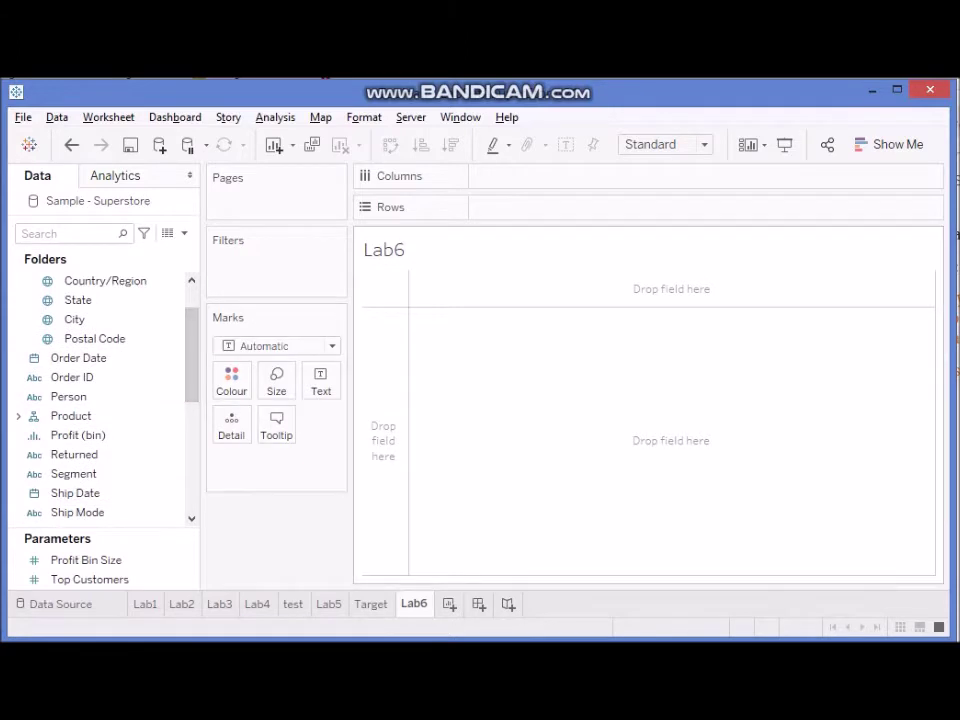
{"action": "key", "text": "ctrl+Page_Up"}
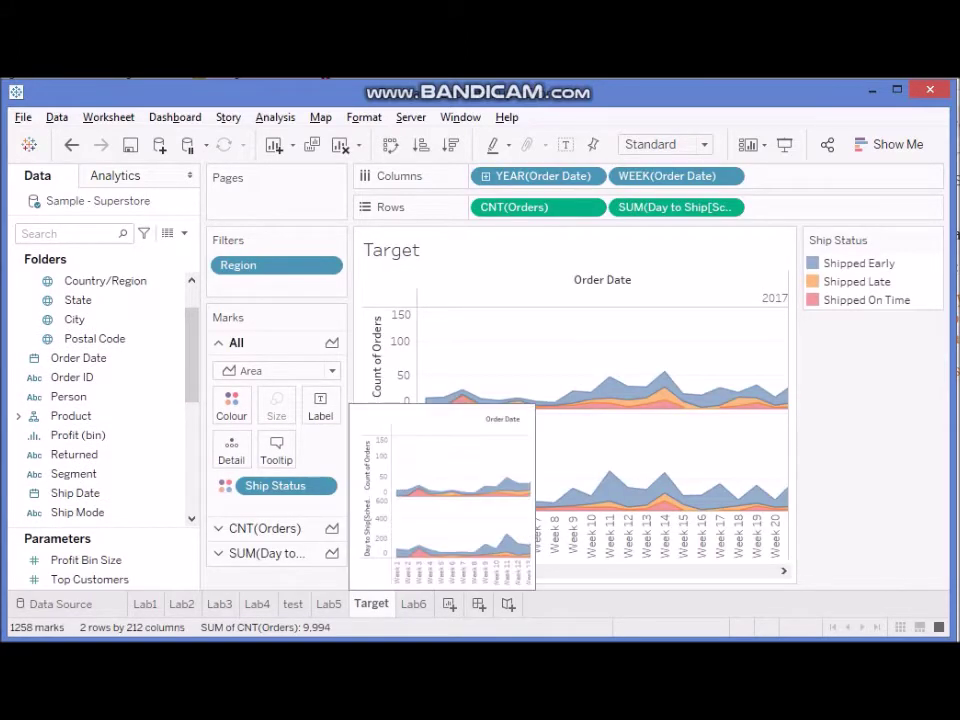
{"action": "left_click", "coordinate": [413, 603]}
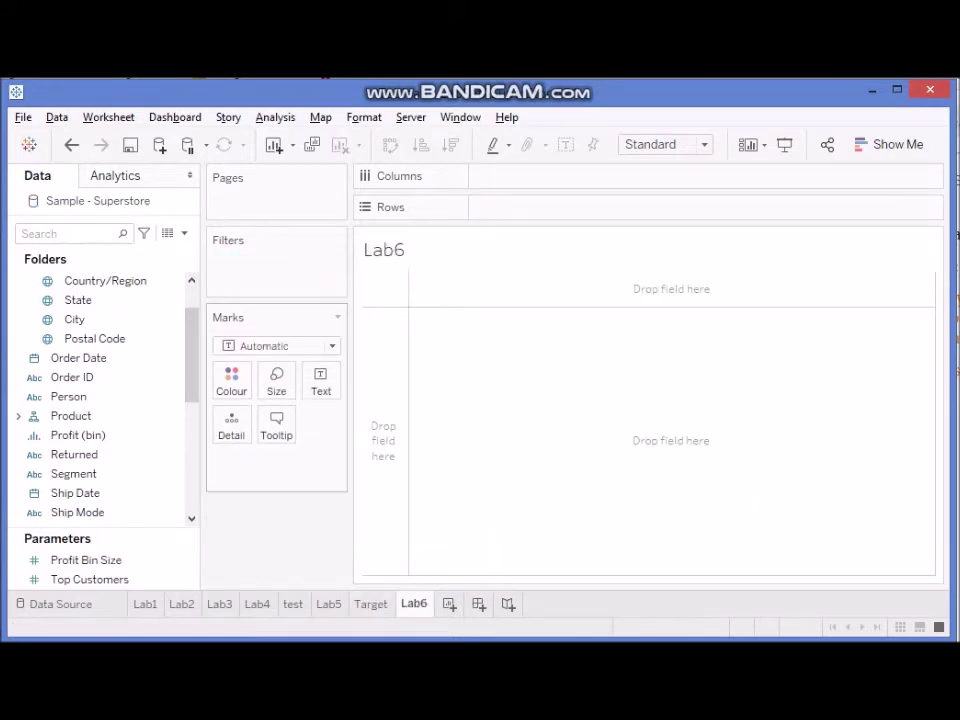
{"action": "left_click", "coordinate": [78, 357]}
{"action": "left_click_drag", "start_coordinate": [78, 357], "coordinate": [545, 175]}
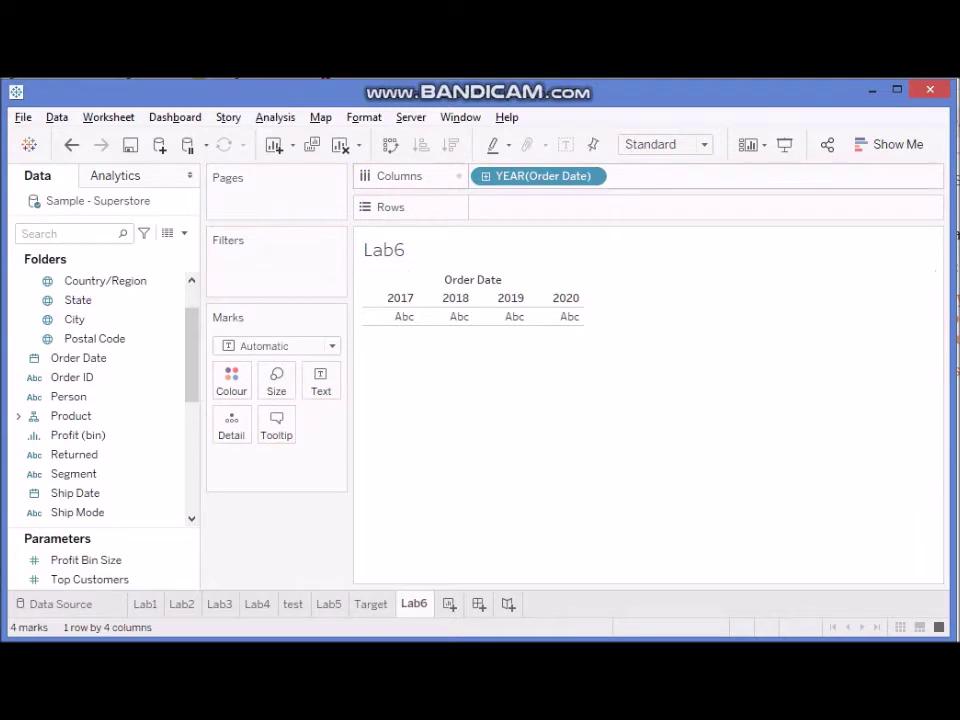
{"action": "left_click_drag", "start_coordinate": [78, 357], "coordinate": [682, 175]}
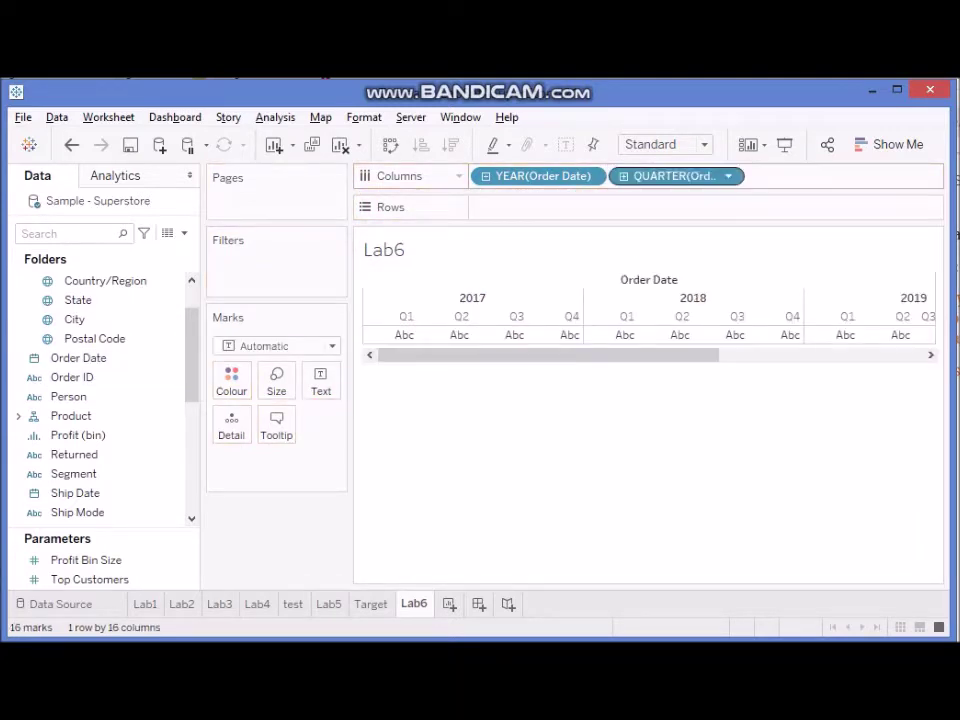
{"action": "left_click", "coordinate": [728, 176]}
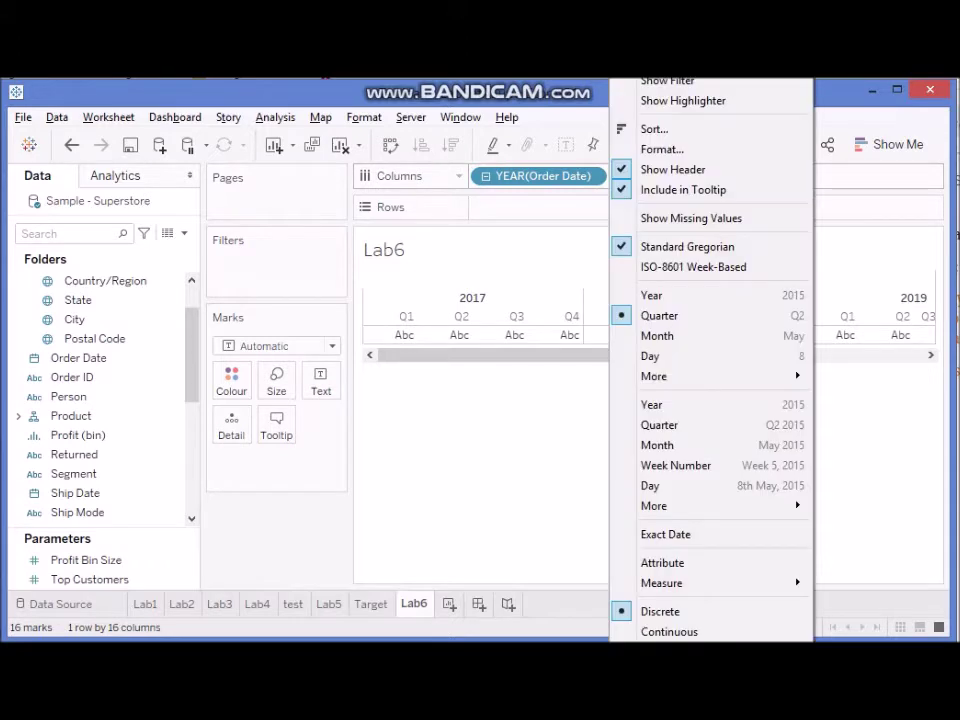
{"action": "mouse_move", "coordinate": [690, 376]}
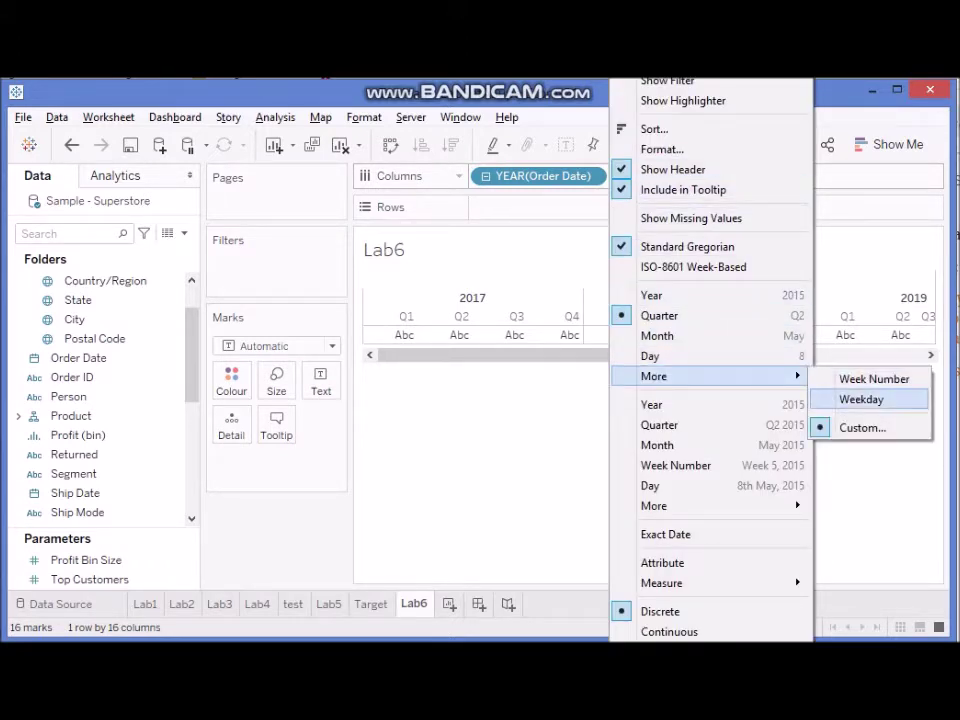
{"action": "left_click", "coordinate": [874, 379]}
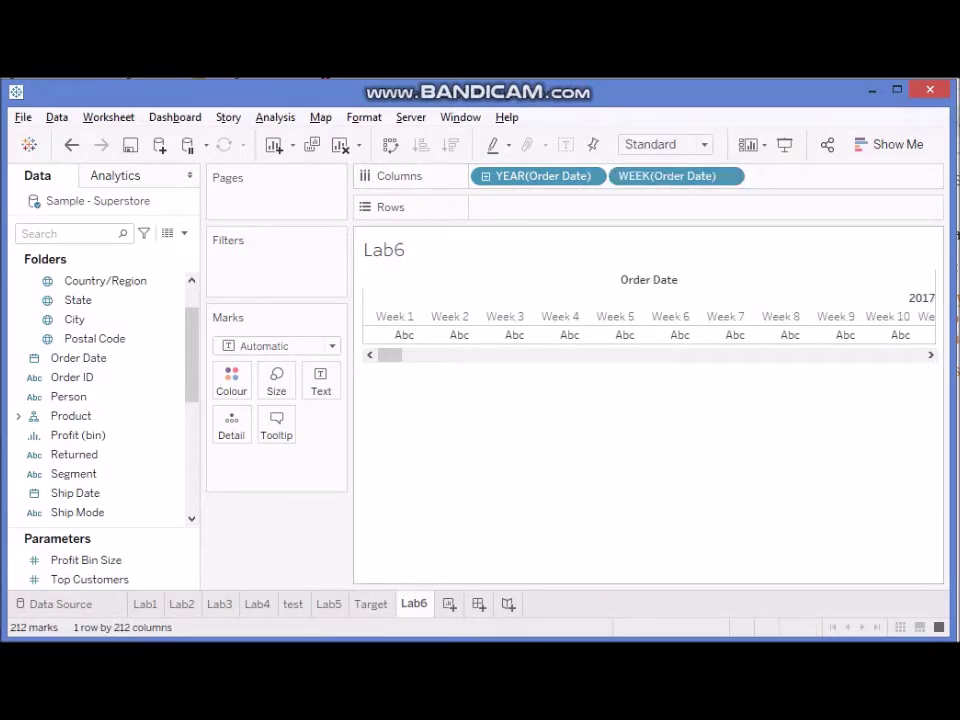
Check the Target sheet for reference and add Orders (Count) to the Lab6 rows
{"action": "left_click", "coordinate": [371, 604]}
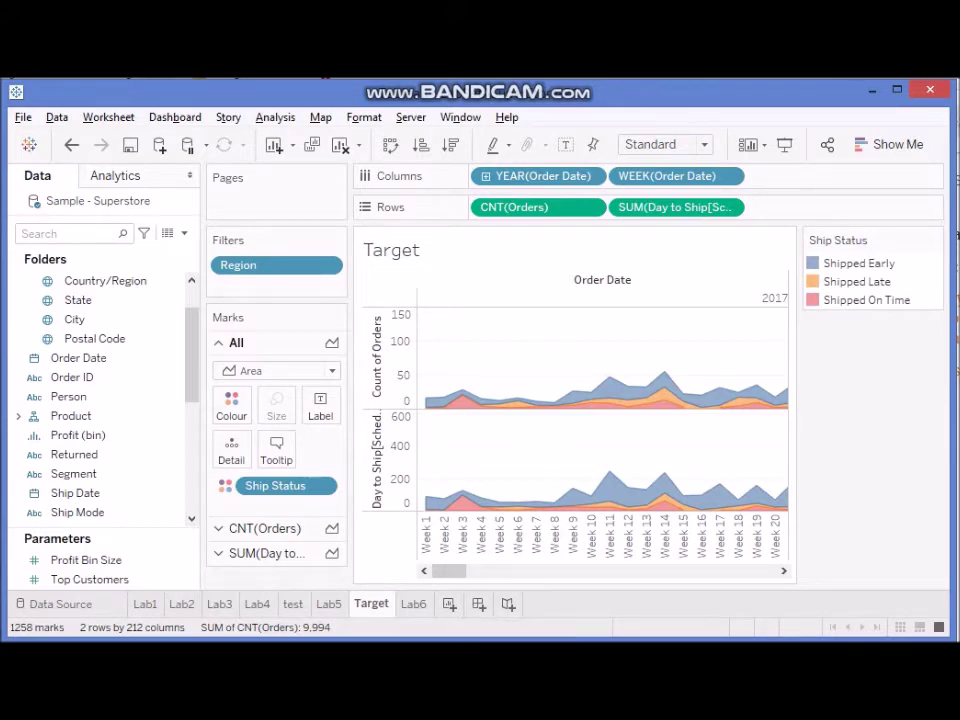
{"action": "left_click", "coordinate": [414, 604]}
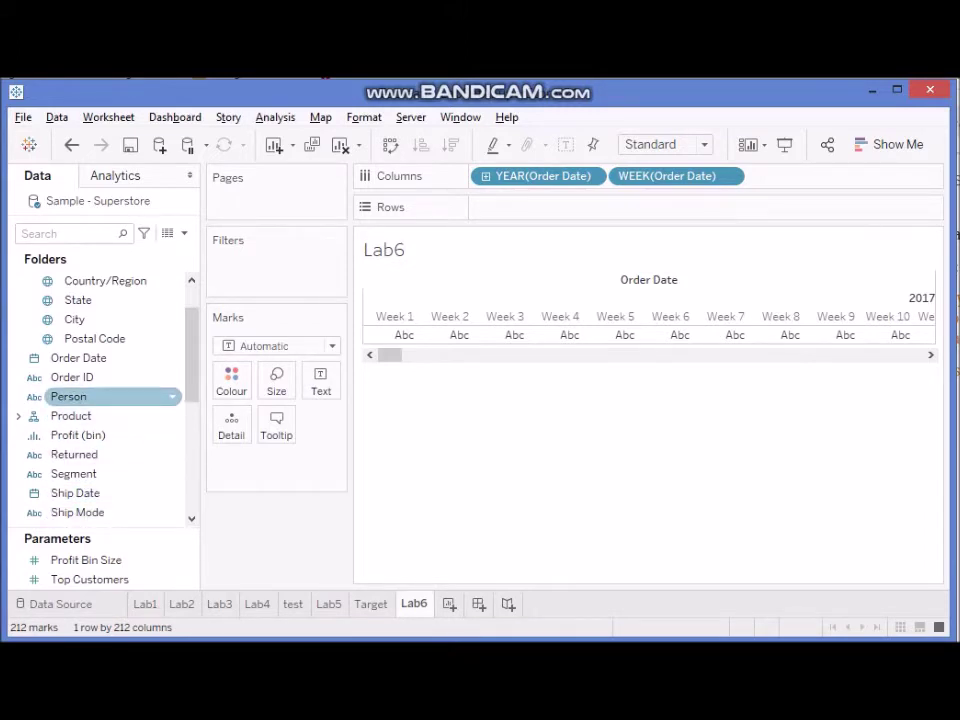
{"action": "scroll", "coordinate": [100, 400], "scroll_direction": "down", "scroll_amount": 2}
{"action": "scroll", "coordinate": [100, 400], "scroll_direction": "down", "scroll_amount": 5}
{"action": "scroll", "coordinate": [110, 456], "scroll_direction": "down", "scroll_amount": 2}
{"action": "left_click_drag", "start_coordinate": [100, 456], "coordinate": [520, 208]}
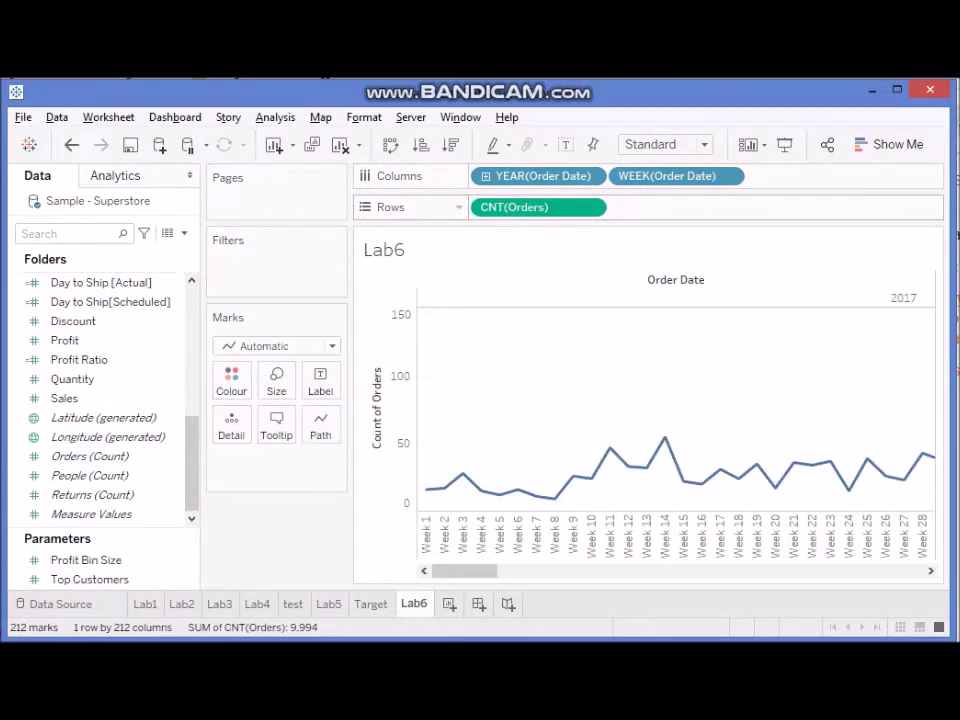
{"action": "mouse_move", "coordinate": [849, 490]}
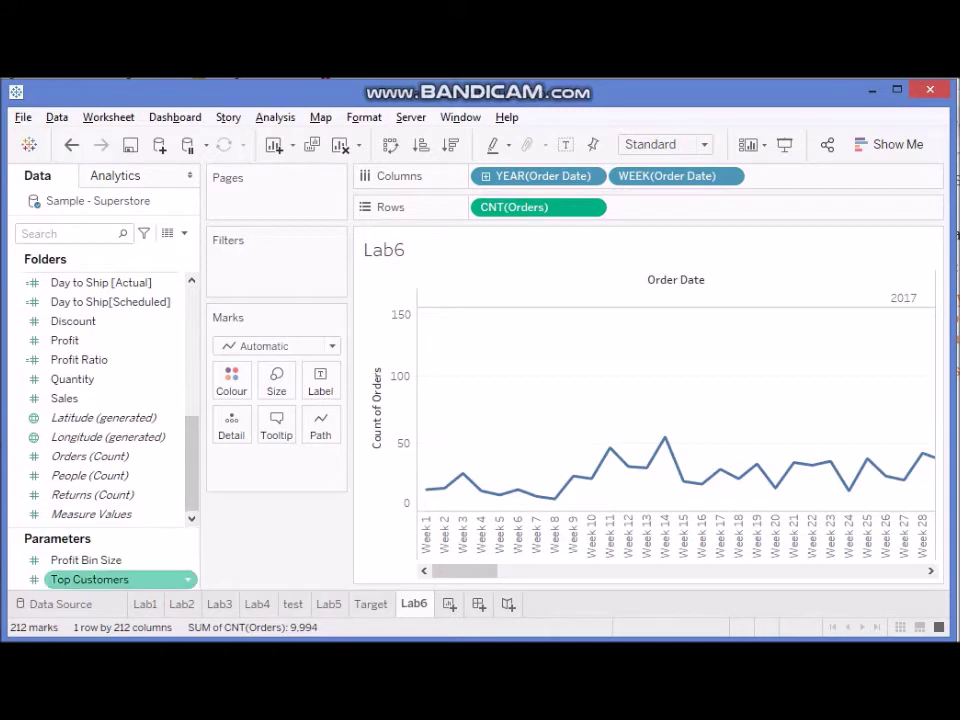
{"action": "left_click", "coordinate": [101, 282]}
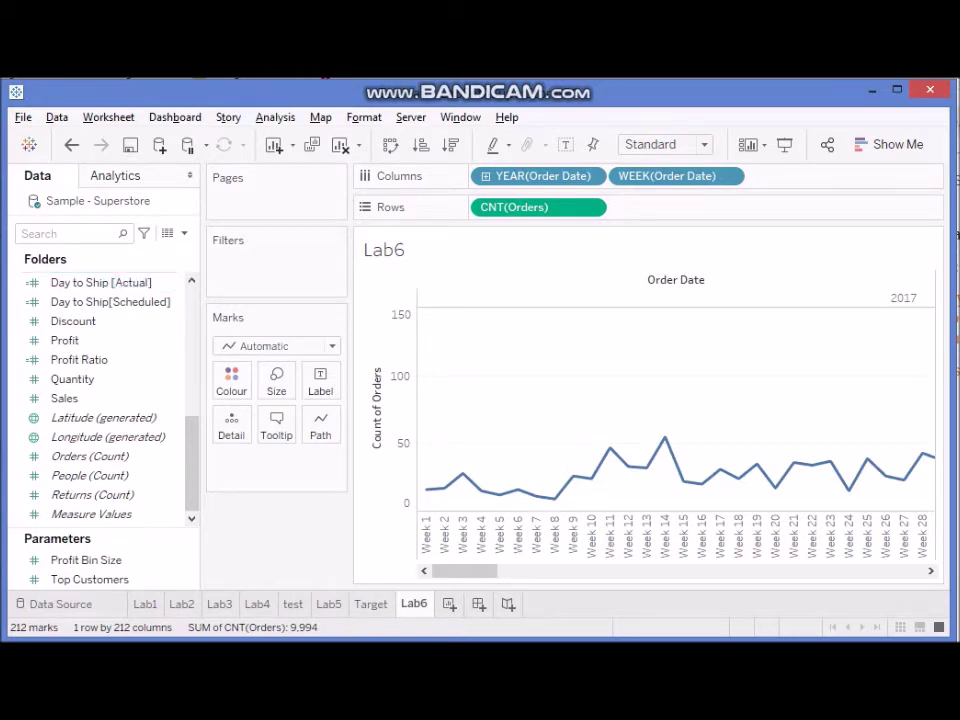
{"action": "left_click", "coordinate": [110, 301]}
{"action": "left_click", "coordinate": [101, 282]}
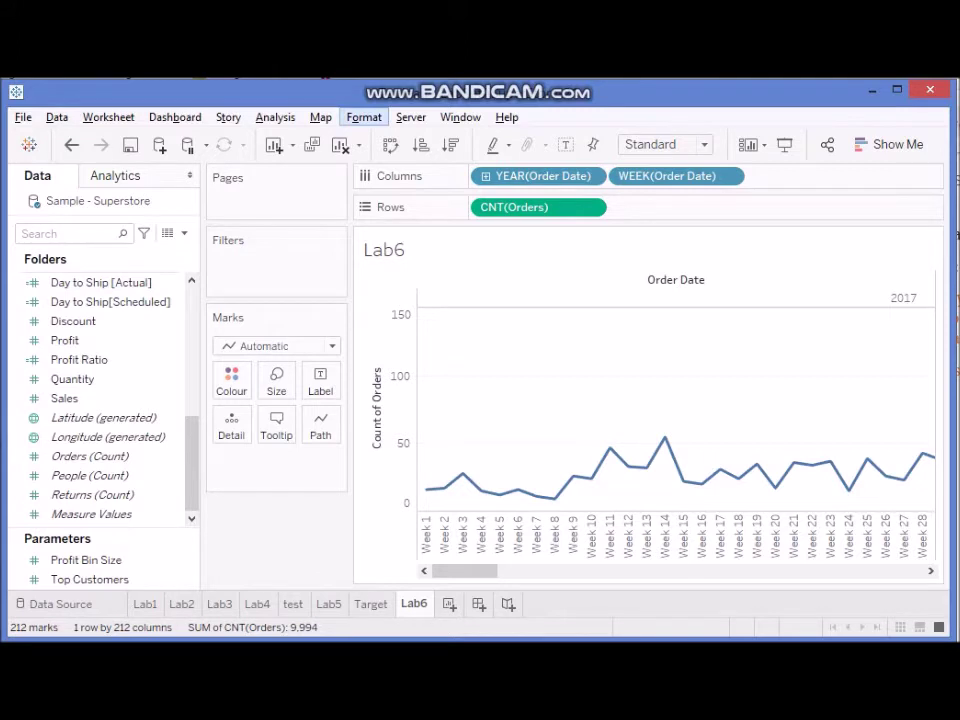
Create a calculated field named Days to Ship (Actual) with the formula DATEDIFF('day',[Order Date],[Ship Date])
{"action": "left_click", "coordinate": [275, 117]}
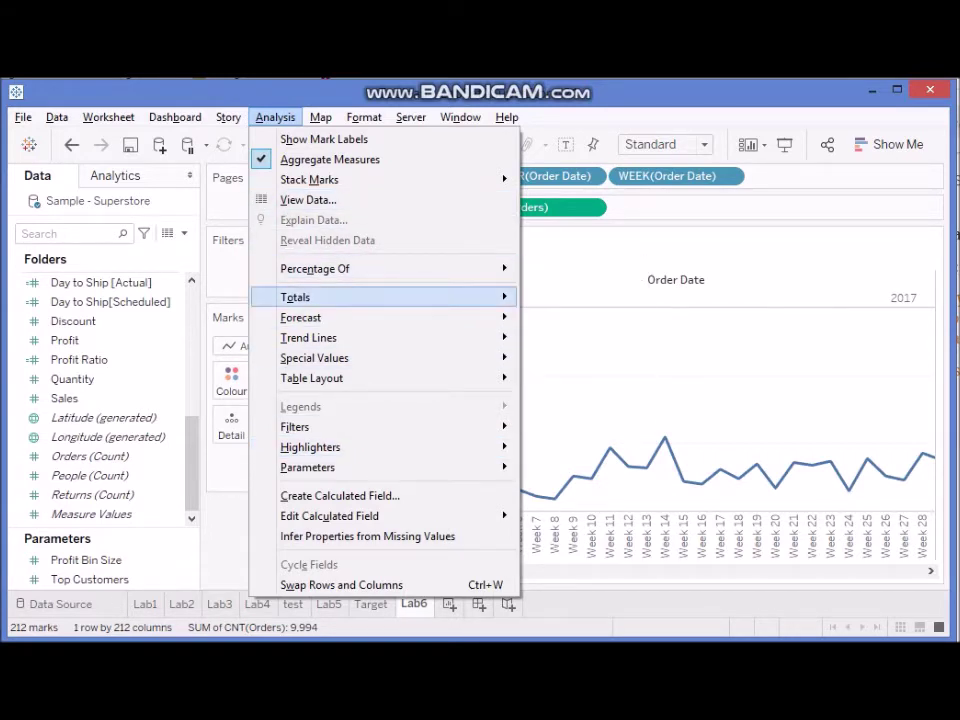
{"action": "mouse_move", "coordinate": [300, 297]}
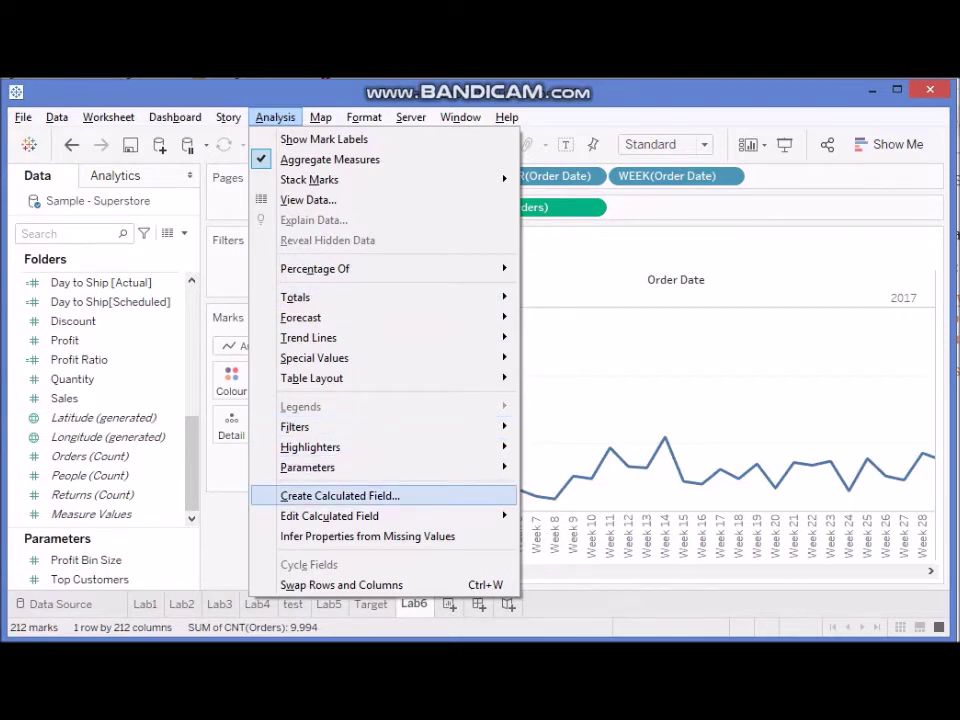
{"action": "left_click", "coordinate": [340, 495]}
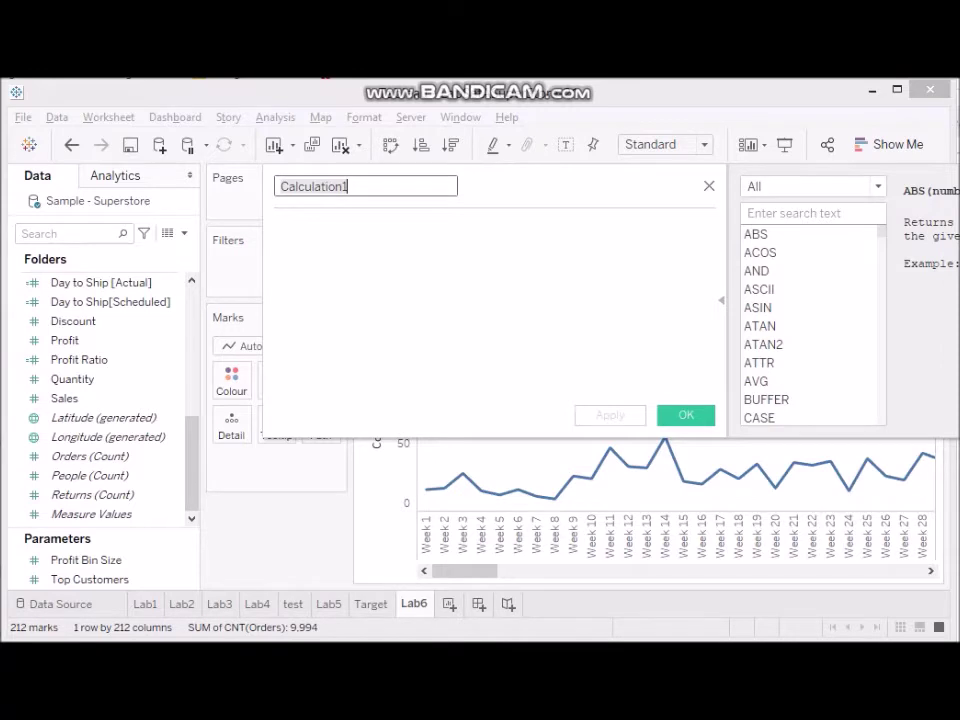
{"action": "type", "text": "Days to Ship "}
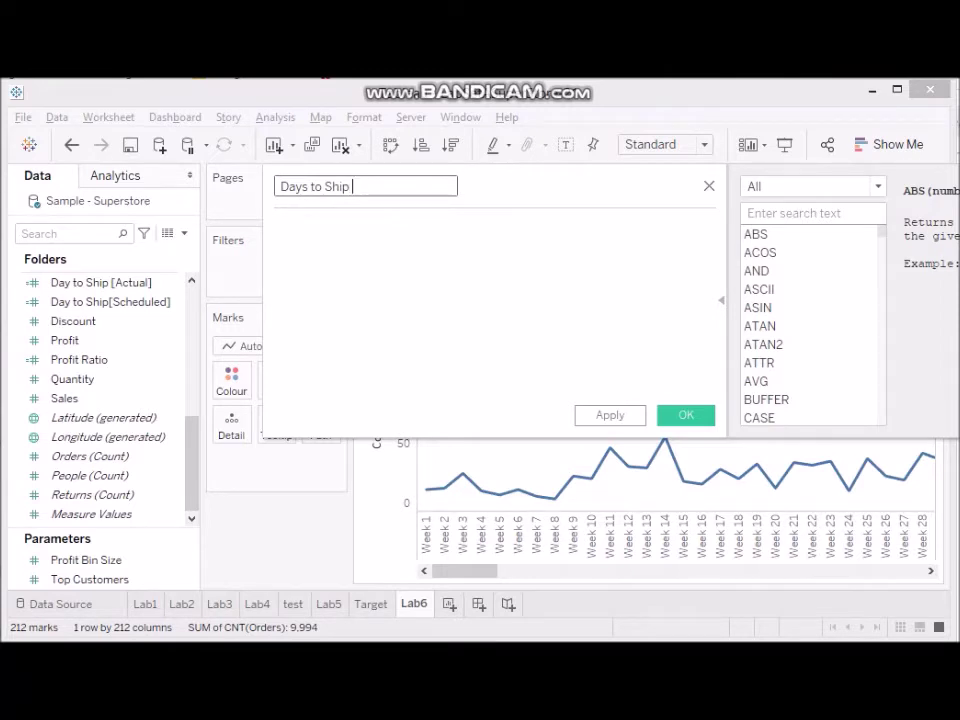
{"action": "type", "text": "(Actual)"}
{"action": "left_click", "coordinate": [276, 226]}
{"action": "type", "text": "DATEDIFF('day',[Order Date],[Ship Date])"}
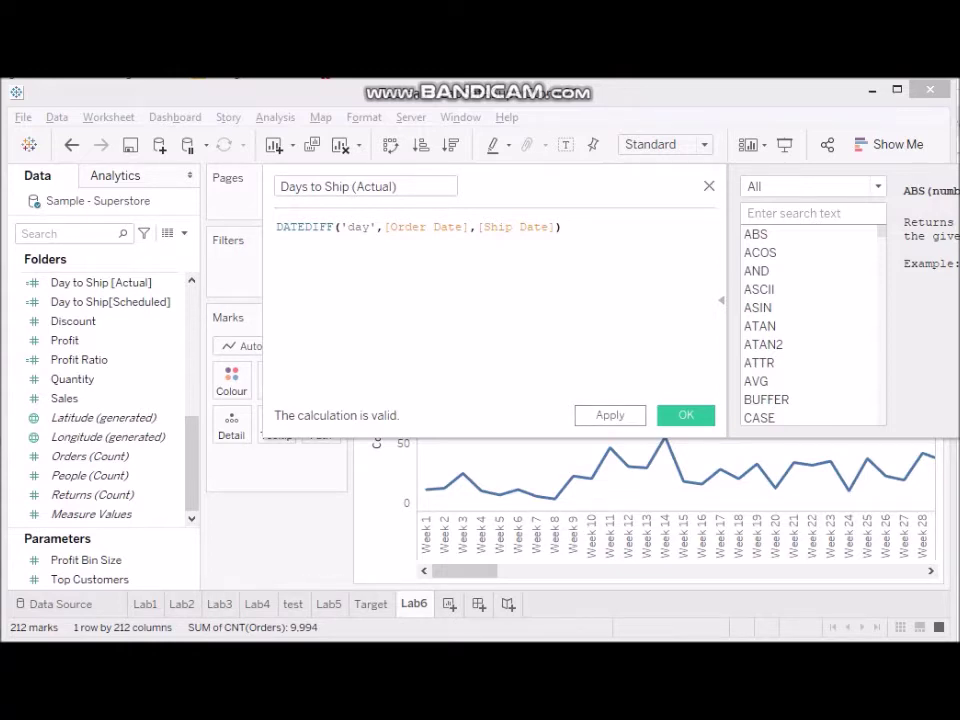
{"action": "key", "text": "BackSpace"}
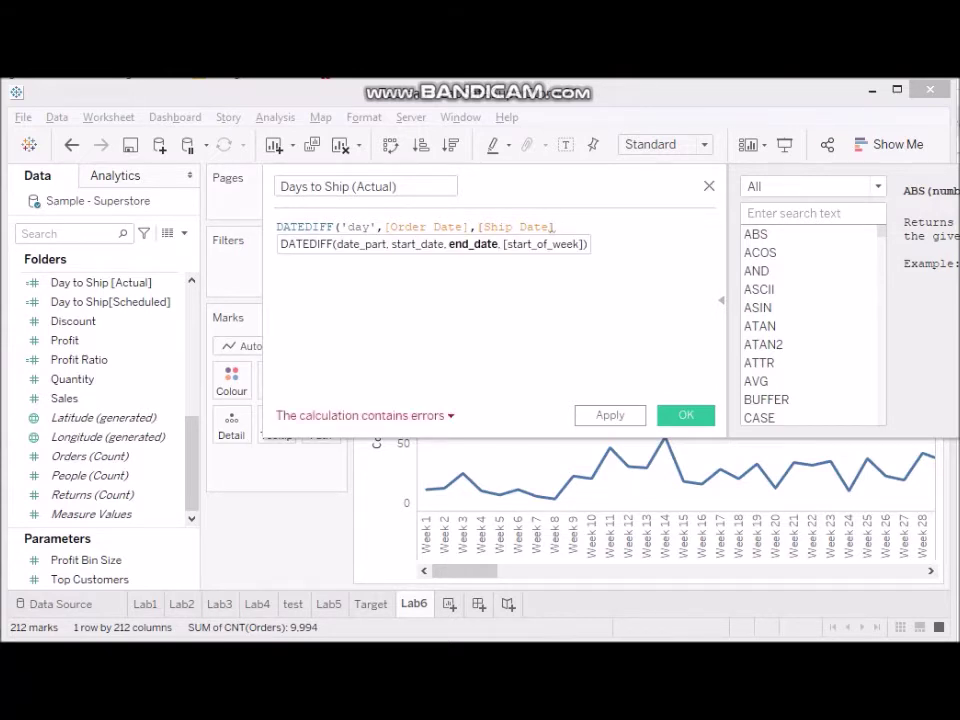
{"action": "type", "text": ")"}
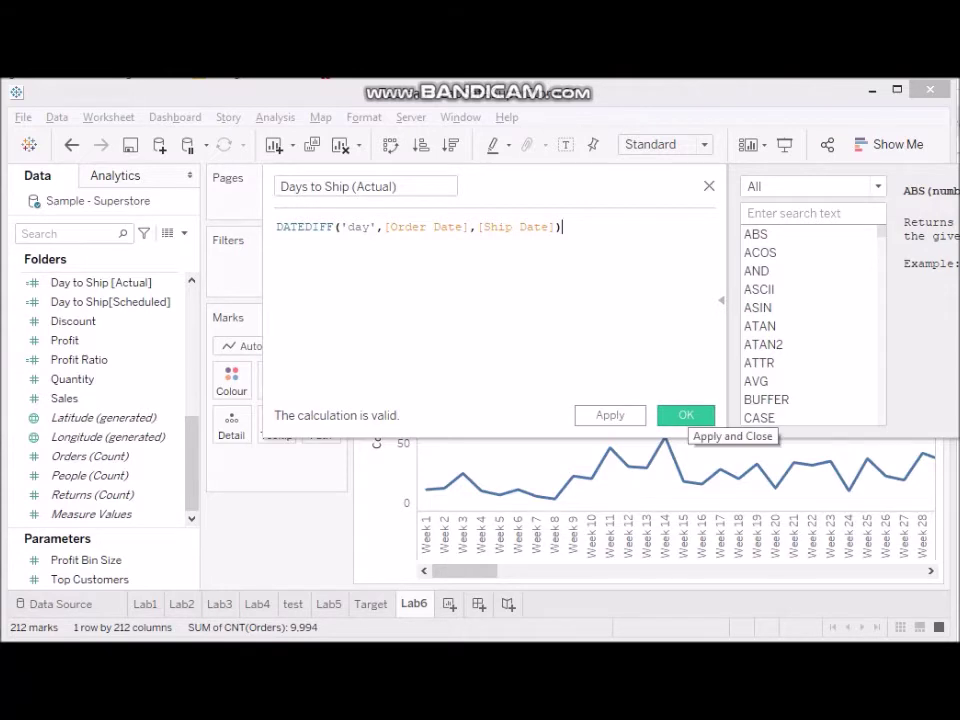
{"action": "left_click", "coordinate": [686, 415]}
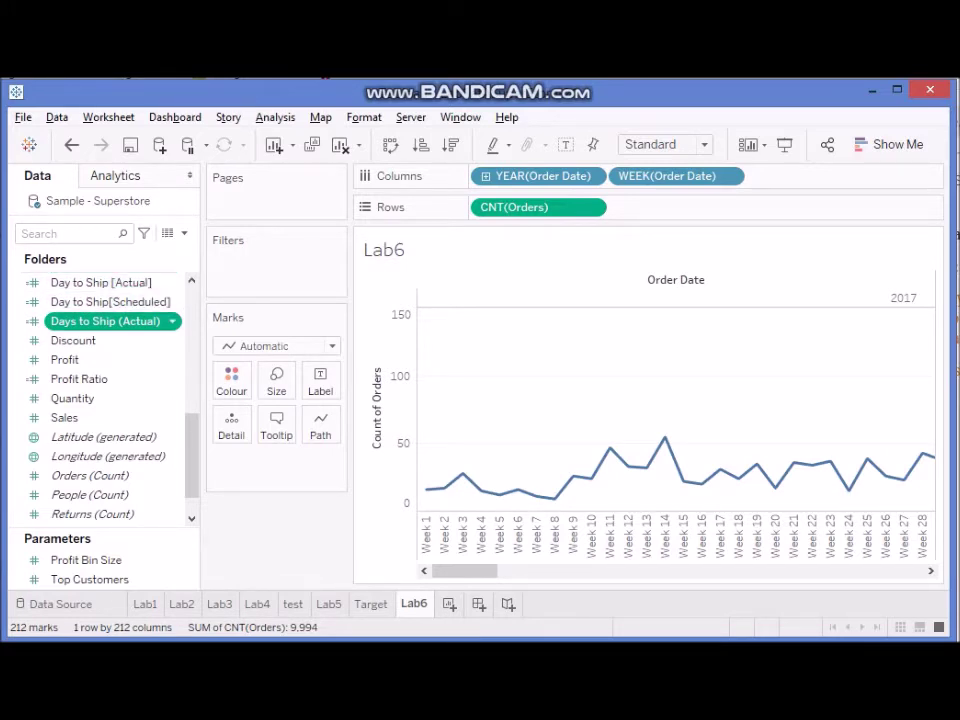
Copy the whole CASE formula from the existing Day to Ship[Scheduled] field and close its editor
{"action": "left_click", "coordinate": [105, 301], "text": "ctrl"}
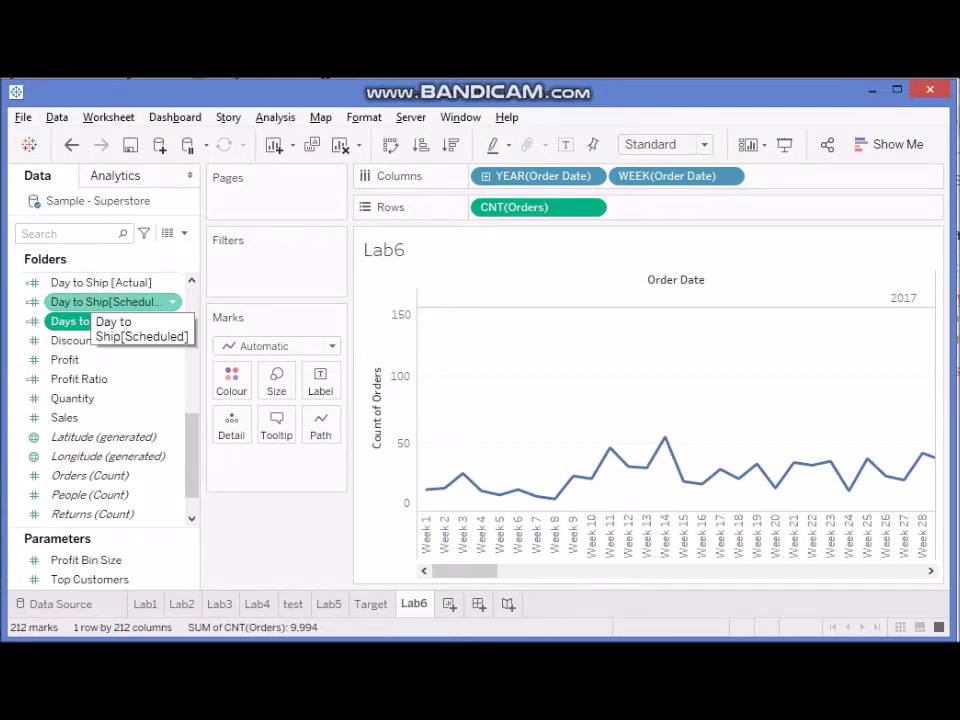
{"action": "left_click", "coordinate": [172, 301]}
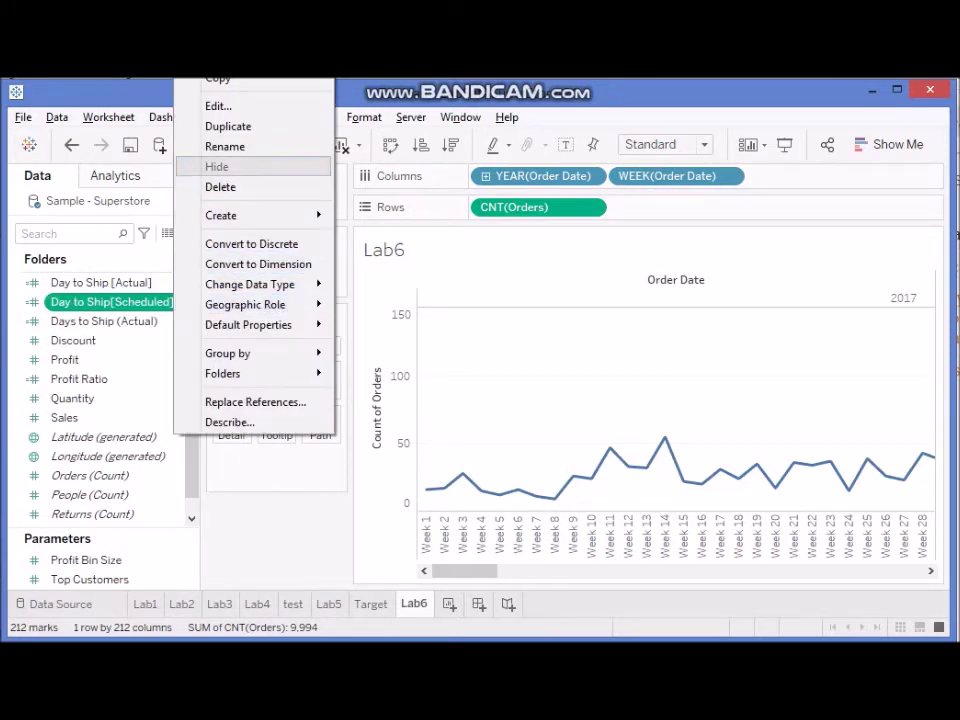
{"action": "left_click", "coordinate": [219, 105]}
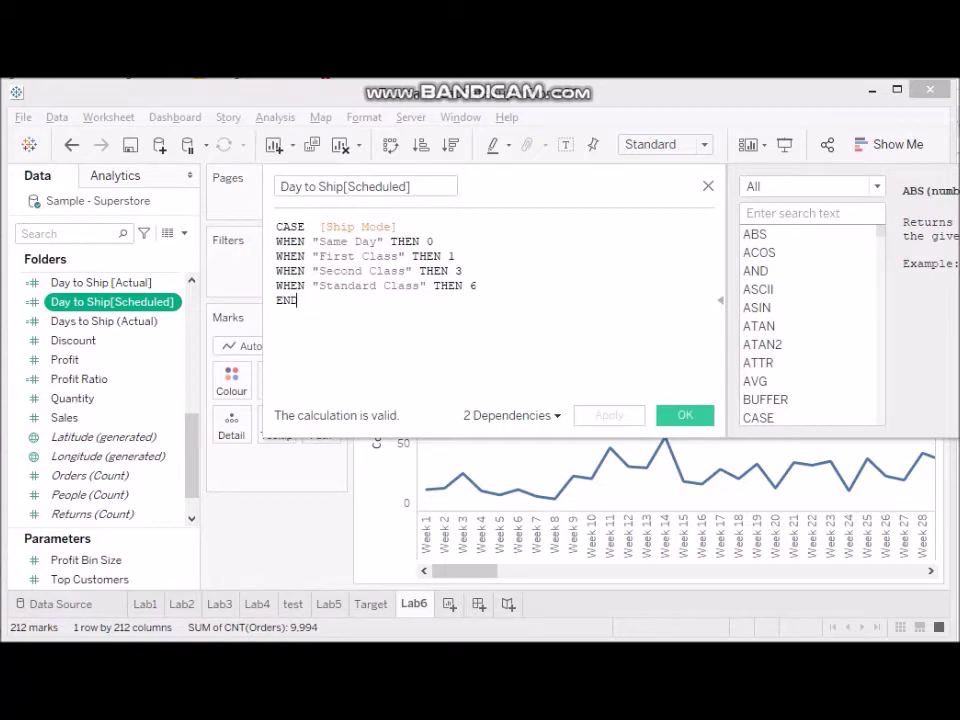
{"action": "key", "text": "shift+Up"}
{"action": "key", "text": "shift+Up"}
{"action": "key", "text": "shift+Up"}
{"action": "key", "text": "shift+Up"}
{"action": "key", "text": "shift+Up"}
{"action": "key", "text": "shift+Up"}
{"action": "key", "text": "ctrl+c"}
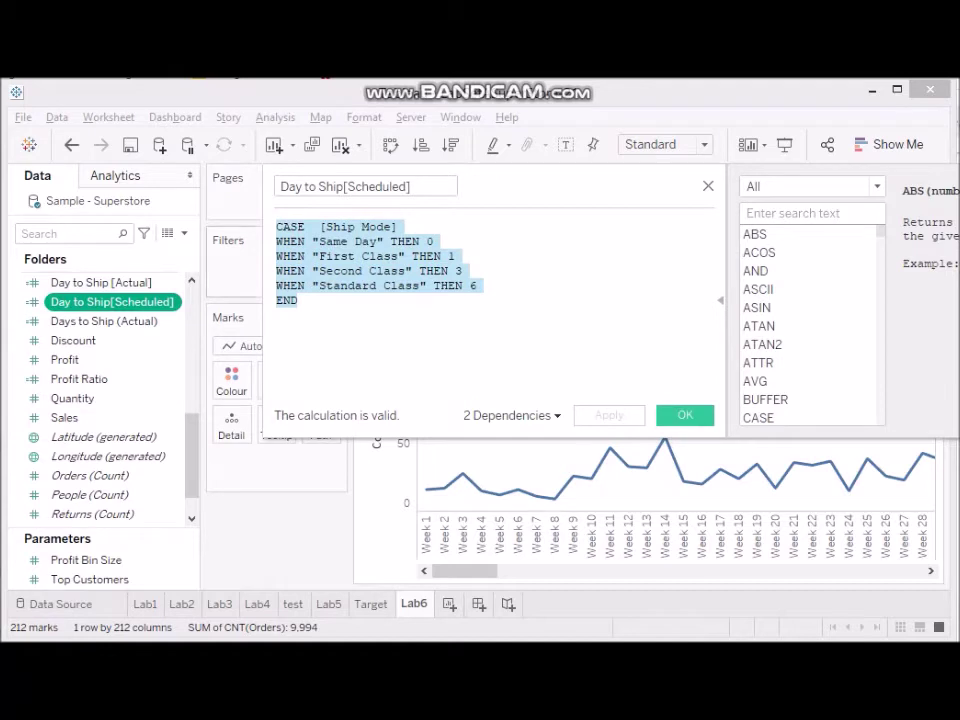
{"action": "key", "text": "Right"}
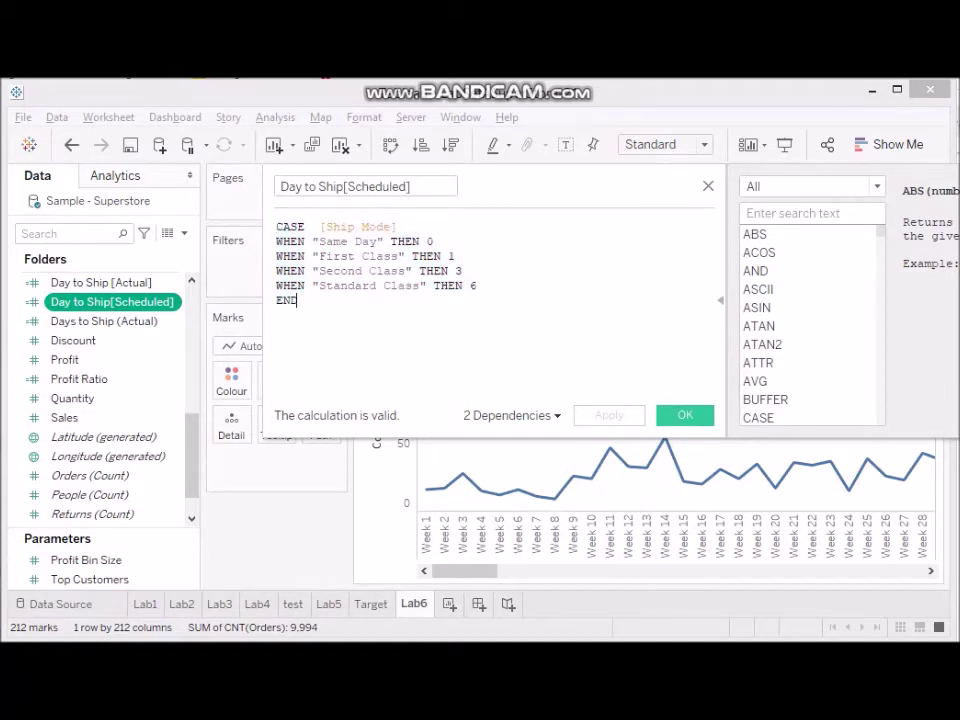
{"action": "left_click", "coordinate": [685, 415]}
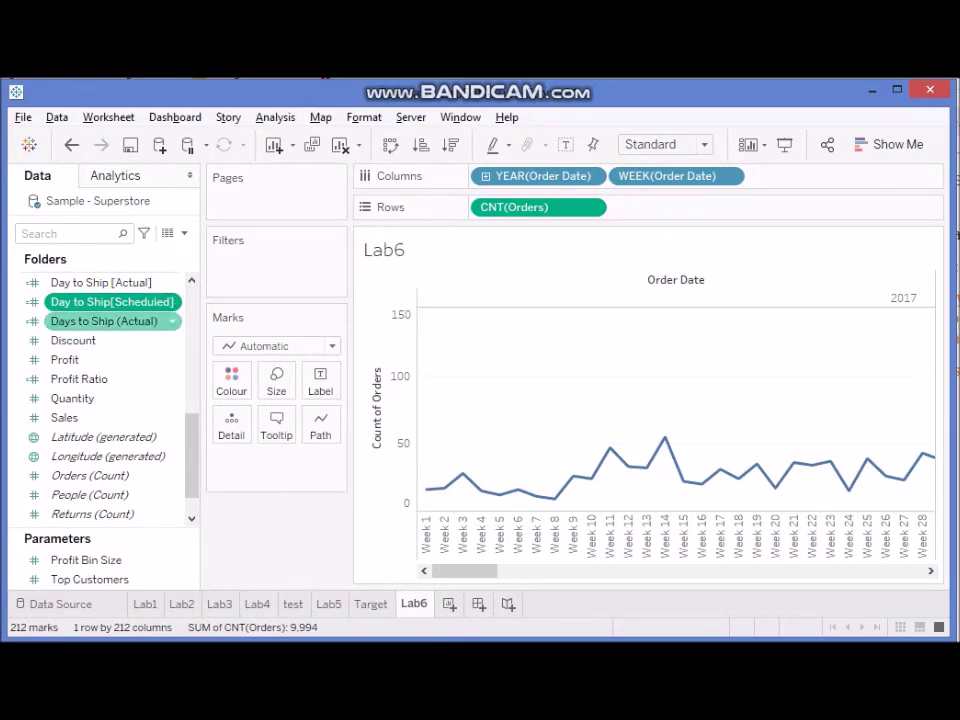
Start a new calculated field named Days to Ship(Scheduled) and paste the copied Ship Mode CASE formula into it
{"action": "left_click", "coordinate": [275, 117]}
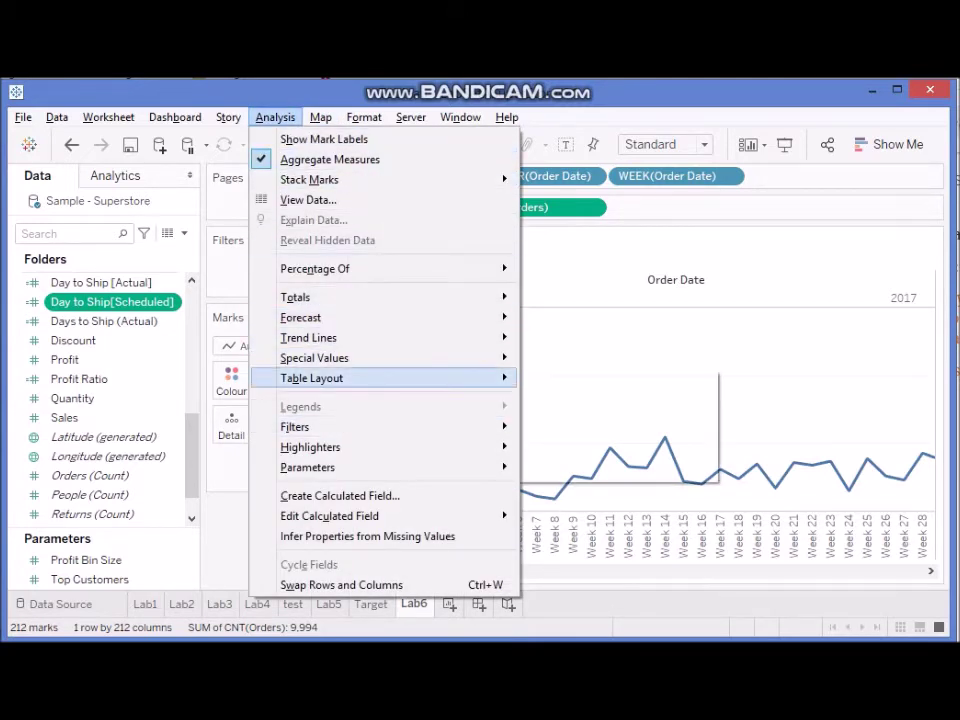
{"action": "left_click", "coordinate": [339, 495]}
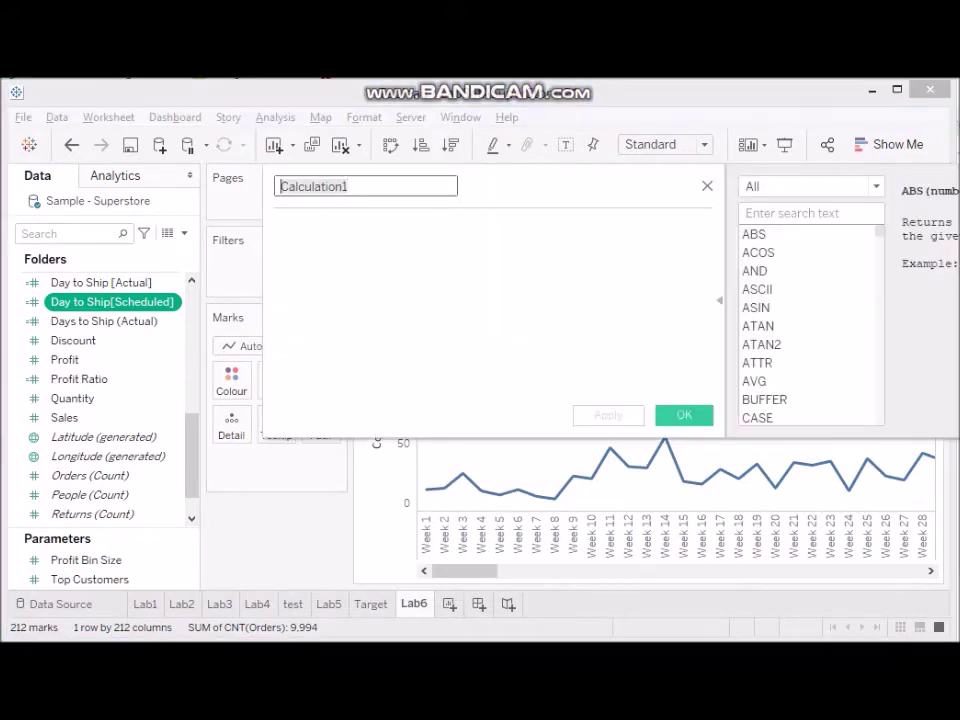
{"action": "type", "text": "Days "}
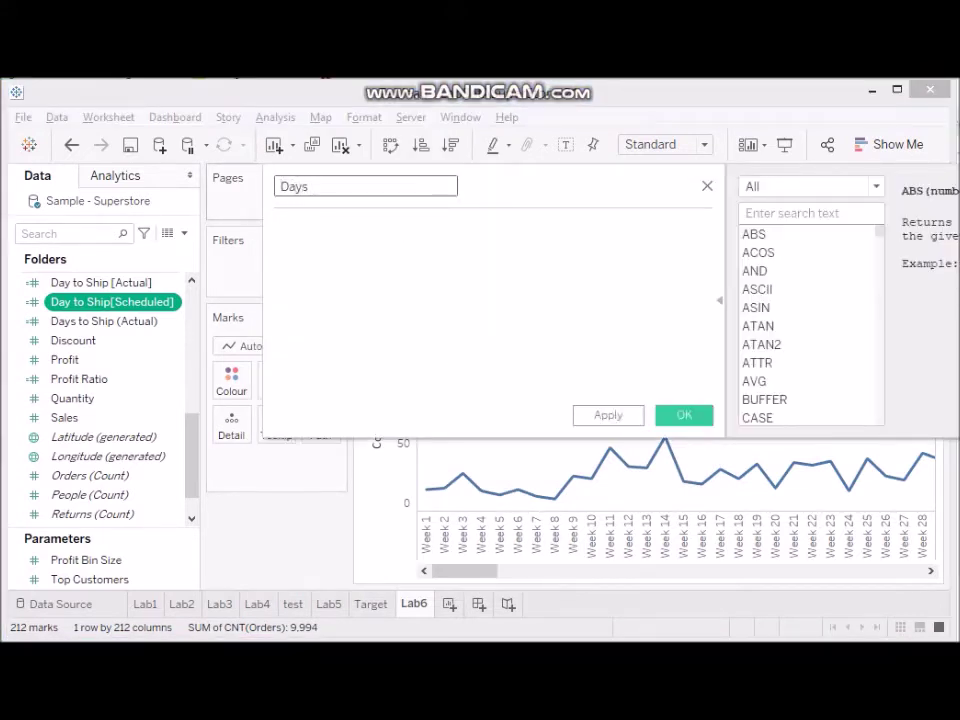
{"action": "type", "text": "to Ship(Schedul"}
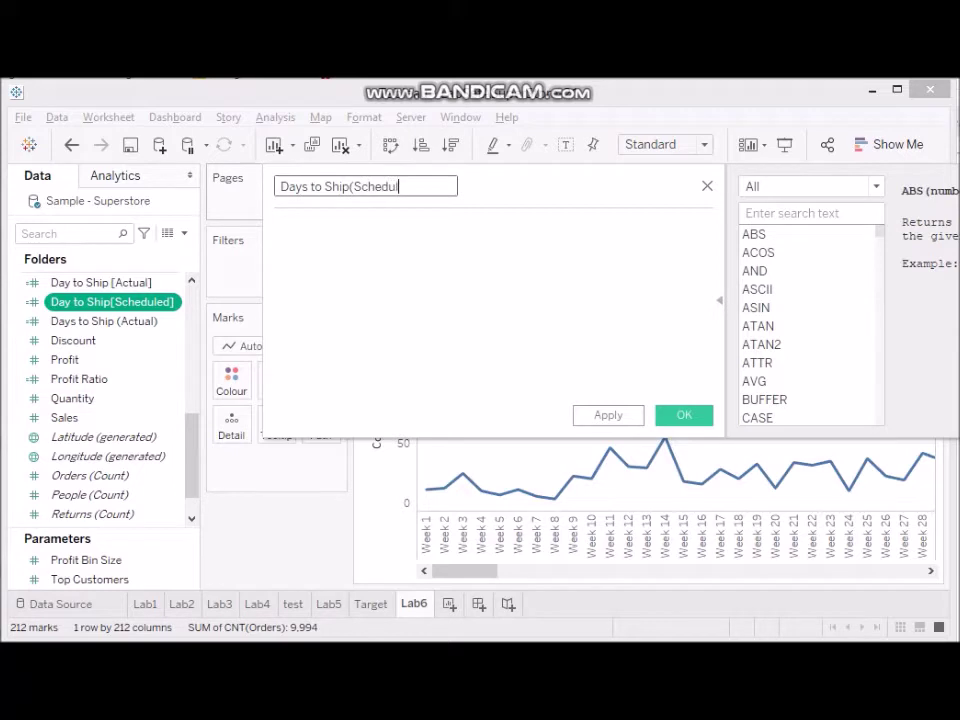
{"action": "type", "text": "ed("}
{"action": "key", "text": "BackSpace"}
{"action": "type", "text": ")"}
{"action": "key", "text": "Tab"}
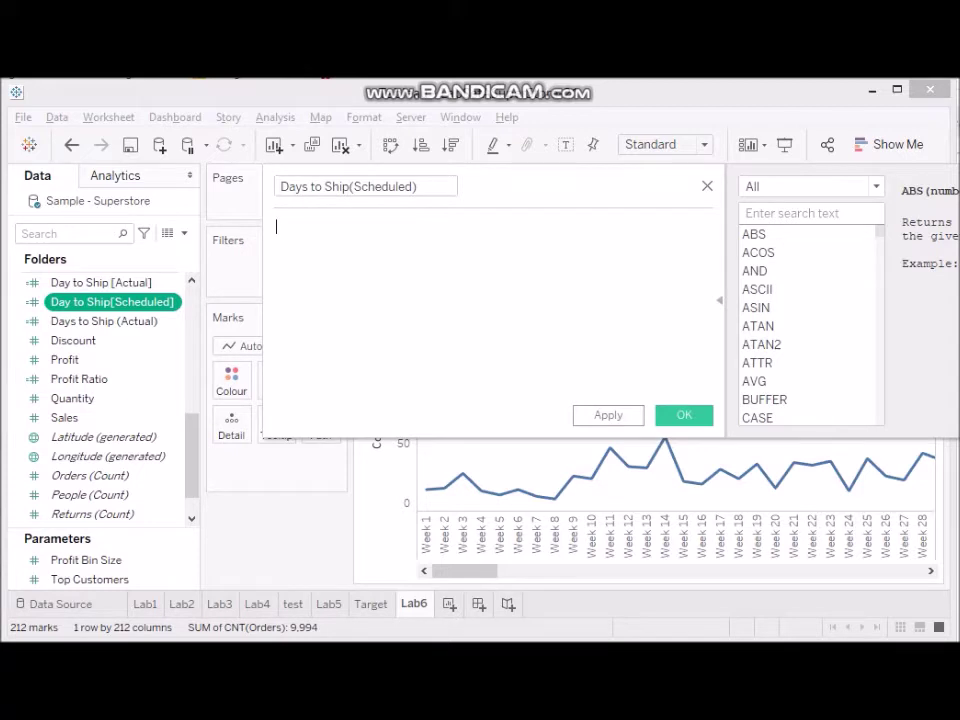
{"action": "key", "text": "ctrl+v"}
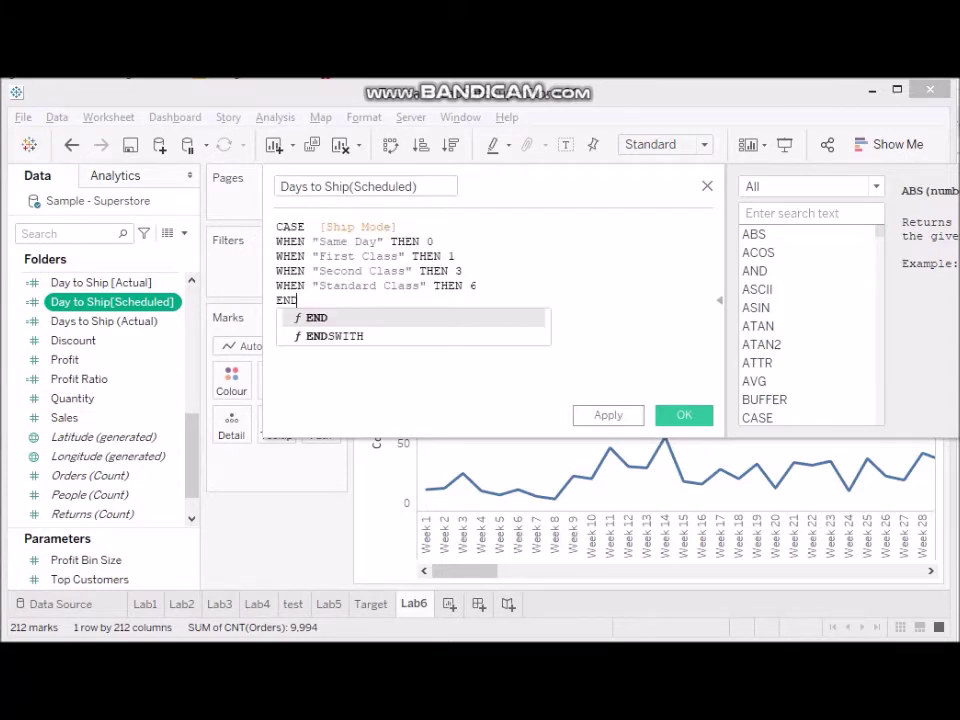
{"action": "key", "text": "Escape"}
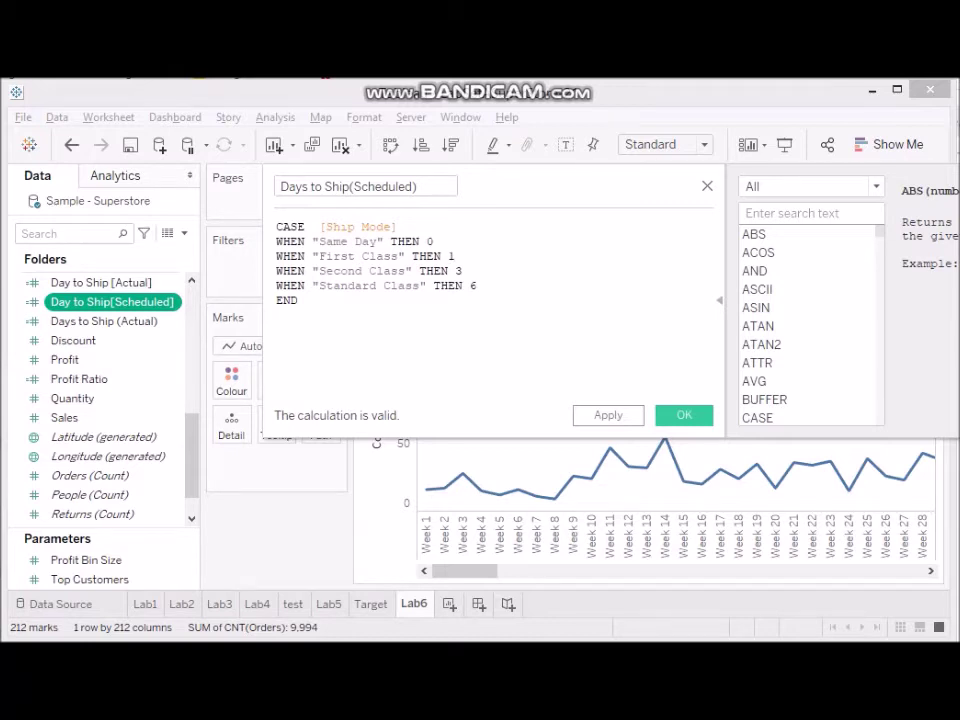
Review the Ship Mode cases and their day values in the Days to Ship(Scheduled) formula, and save the field
{"action": "left_click_drag", "start_coordinate": [322, 227], "coordinate": [392, 227]}
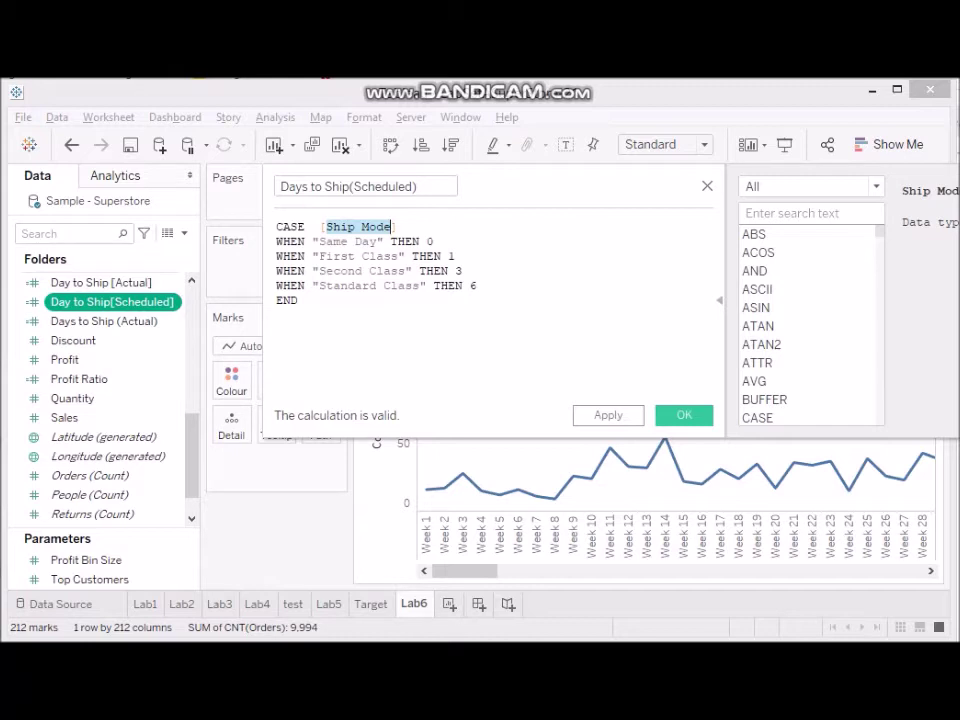
{"action": "left_click", "coordinate": [436, 242]}
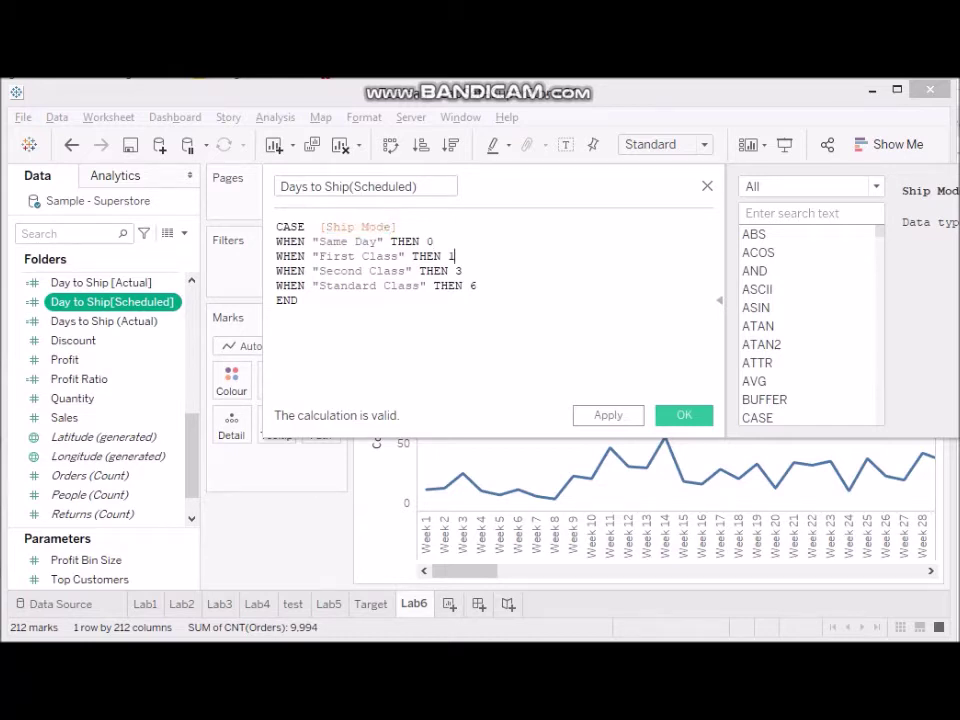
{"action": "left_click", "coordinate": [463, 271]}
{"action": "left_click", "coordinate": [477, 286]}
{"action": "left_click", "coordinate": [290, 227]}
{"action": "left_click", "coordinate": [298, 241]}
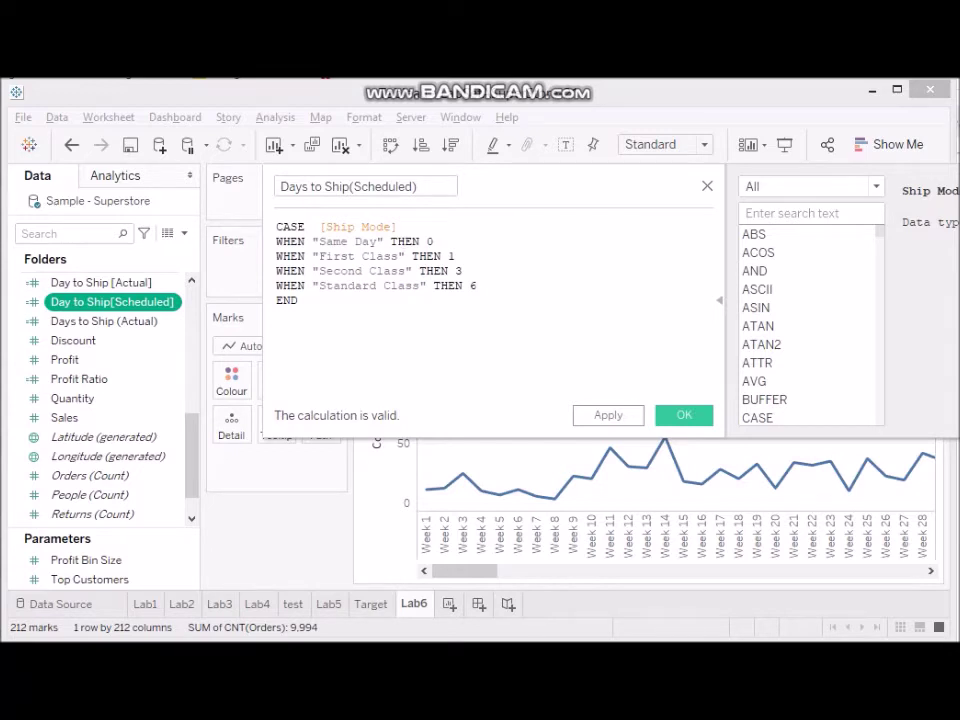
{"action": "left_click", "coordinate": [684, 415]}
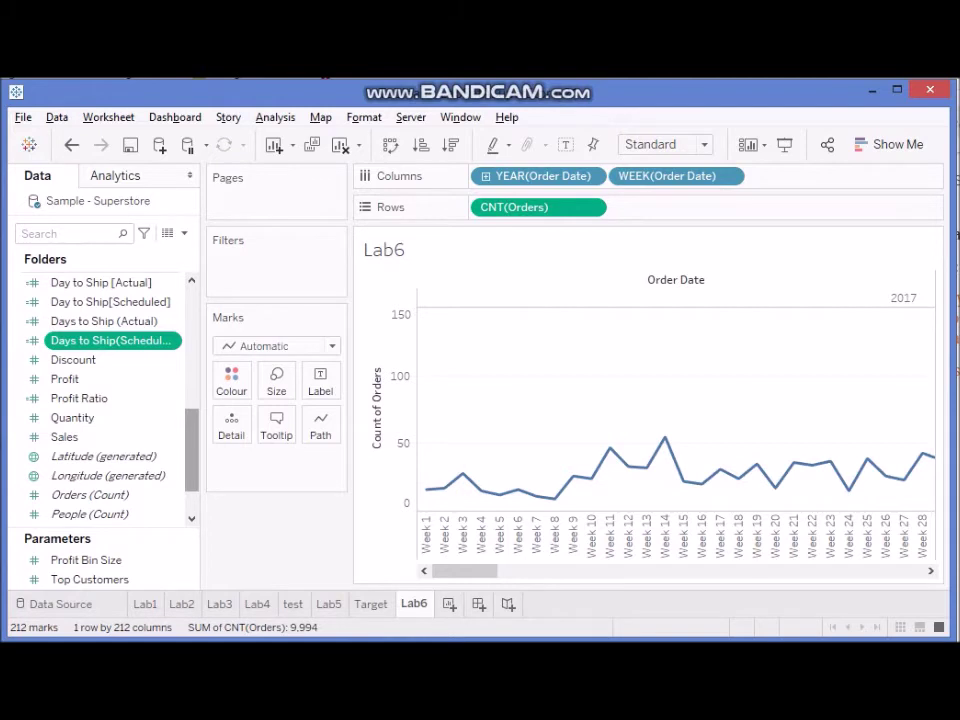
Copy the whole IF/ELSEIF formula from the existing Ship Status field and close its editor
{"action": "scroll", "coordinate": [100, 400], "scroll_direction": "down", "scroll_amount": 2}
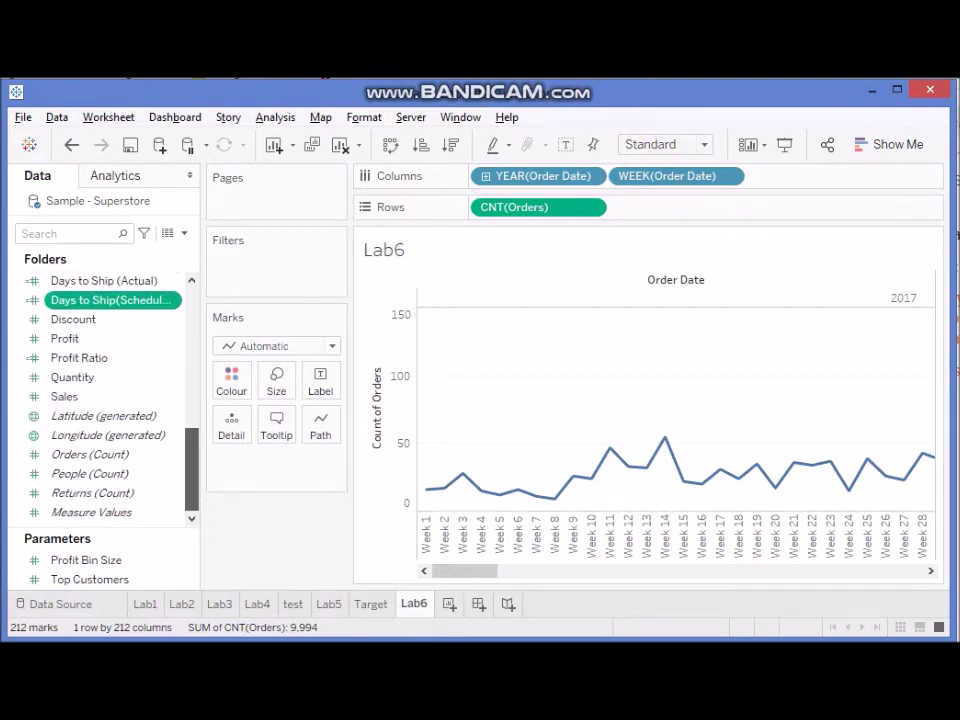
{"action": "scroll", "coordinate": [100, 400], "scroll_direction": "up", "scroll_amount": 5}
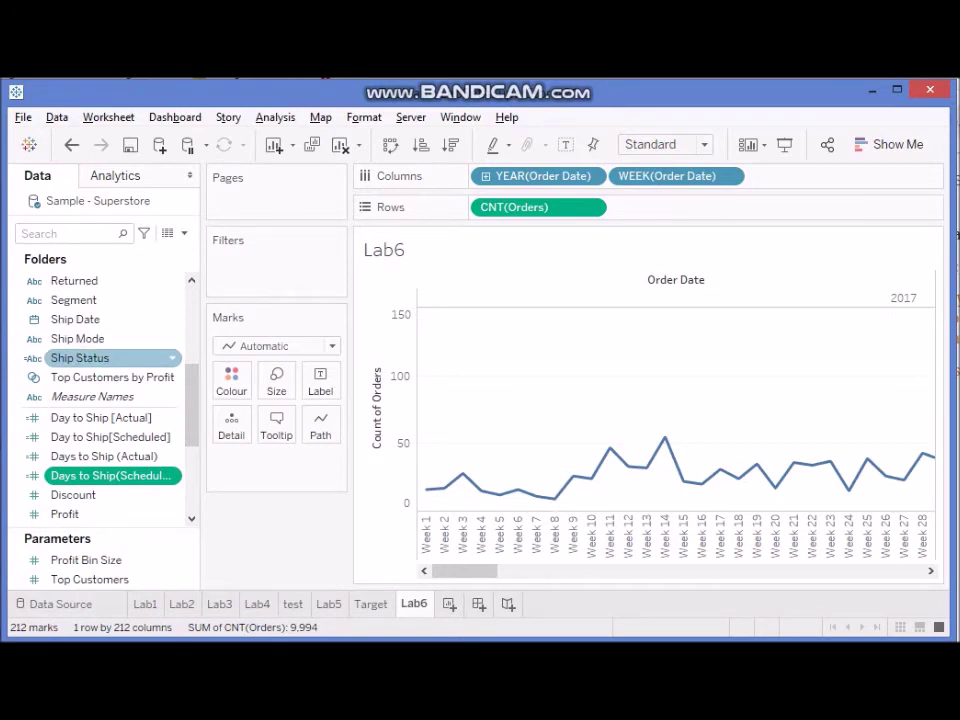
{"action": "right_click", "coordinate": [165, 358]}
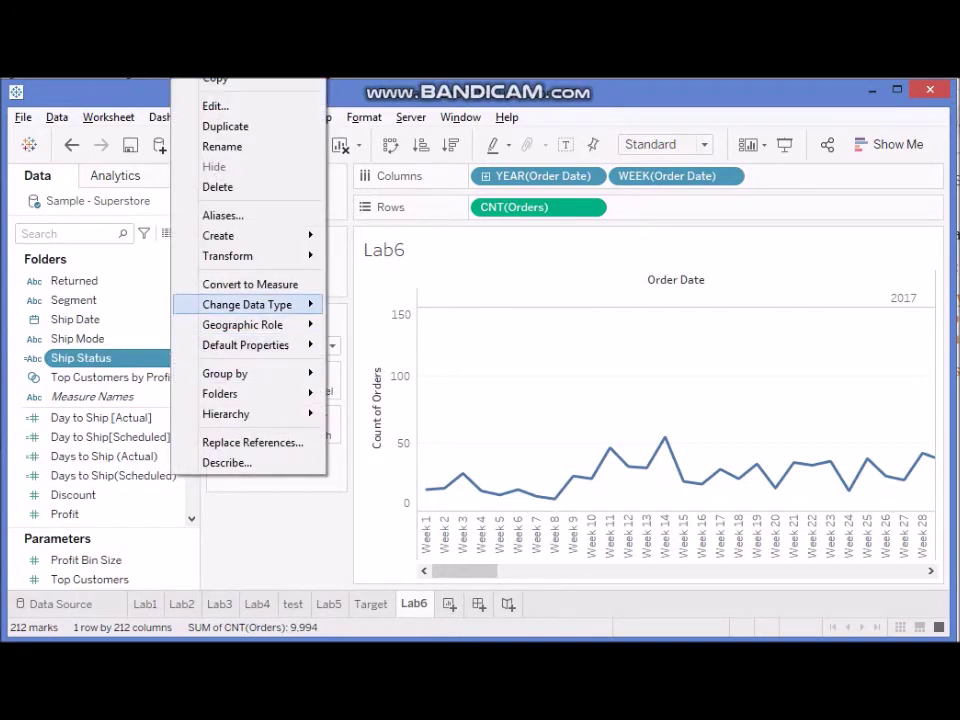
{"action": "left_click", "coordinate": [215, 105]}
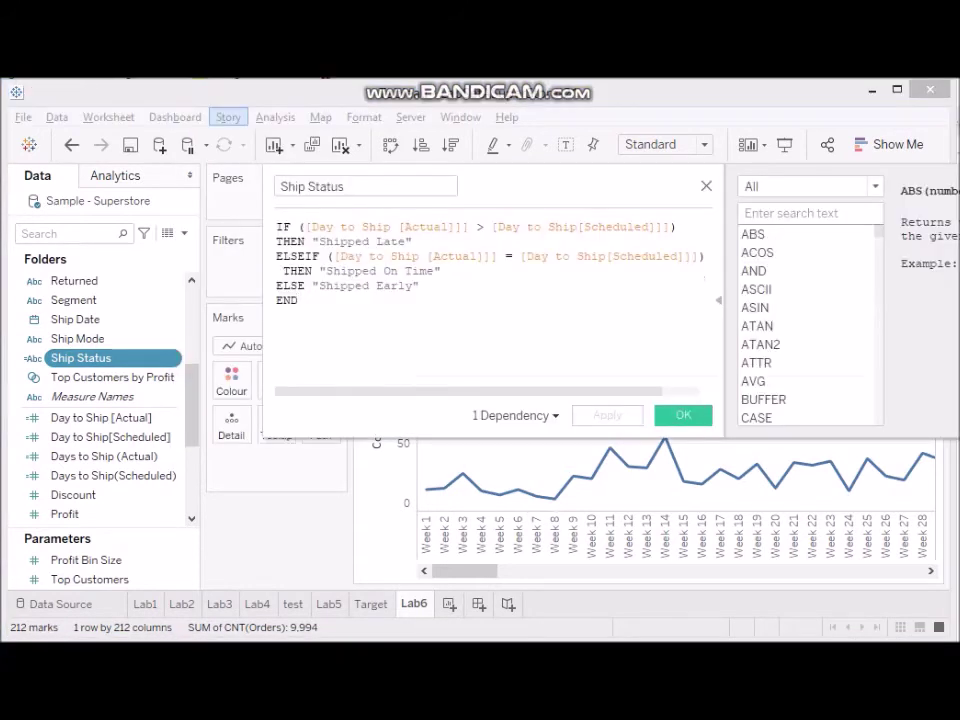
{"action": "left_click_drag", "start_coordinate": [298, 300], "coordinate": [276, 227]}
{"action": "key", "text": "ctrl+c"}
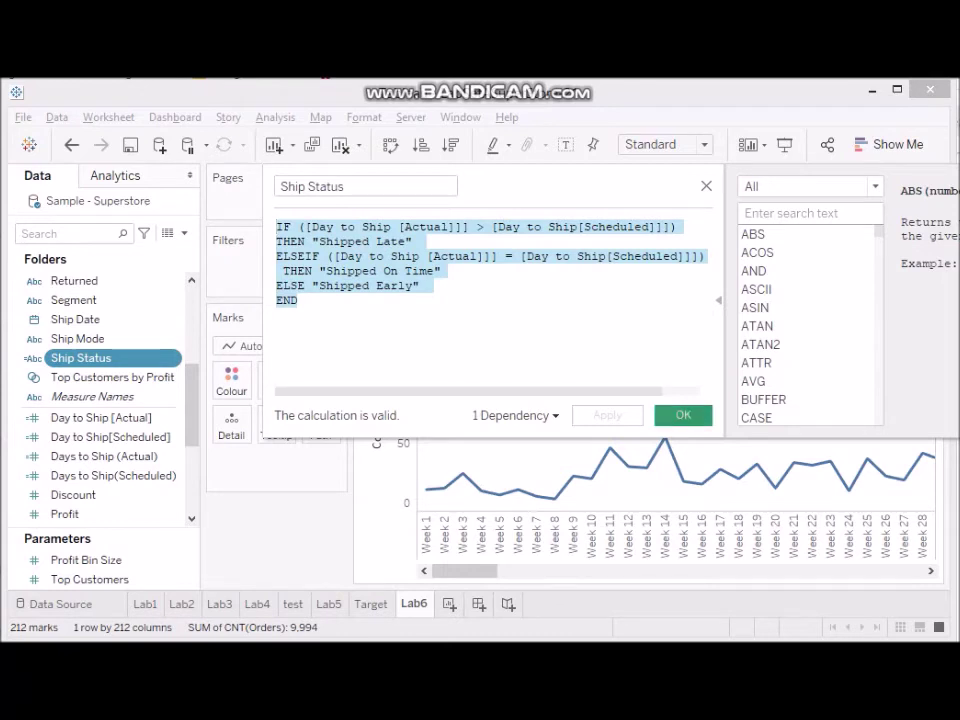
{"action": "left_click", "coordinate": [683, 415]}
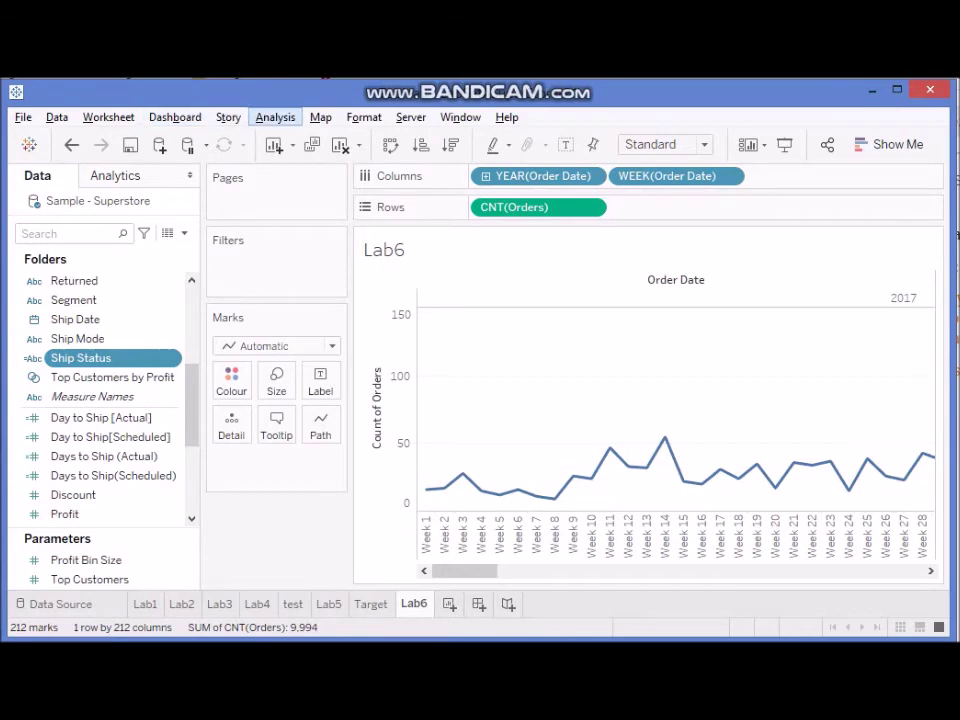
Create a calculated field named ShipStatus1 from the copied IF/ELSEIF ship status formula and save it
{"action": "left_click", "coordinate": [275, 117]}
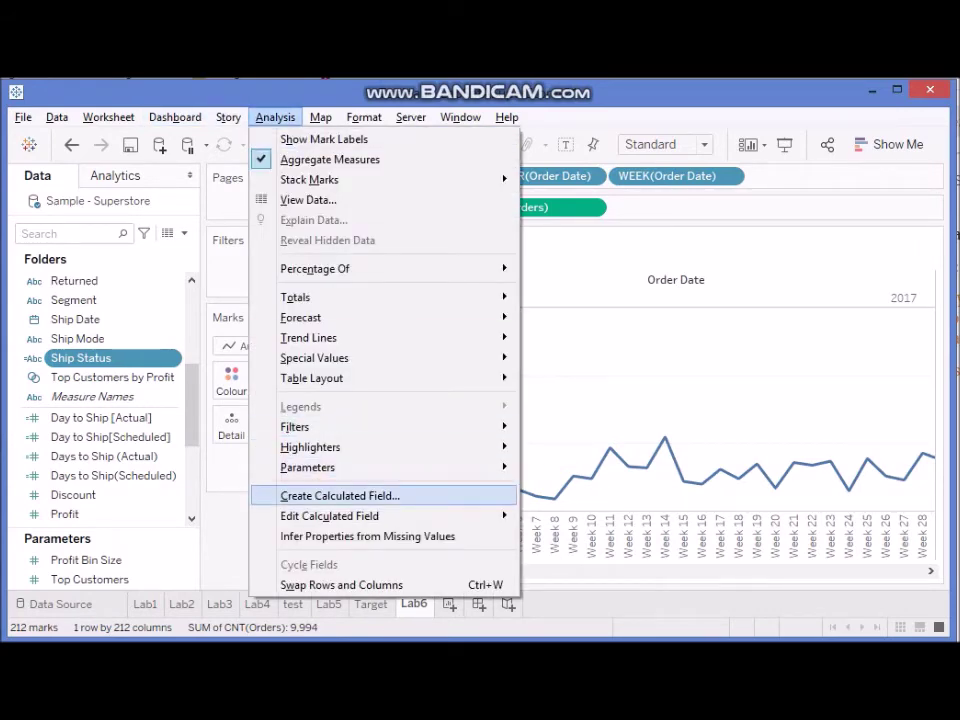
{"action": "left_click", "coordinate": [340, 495]}
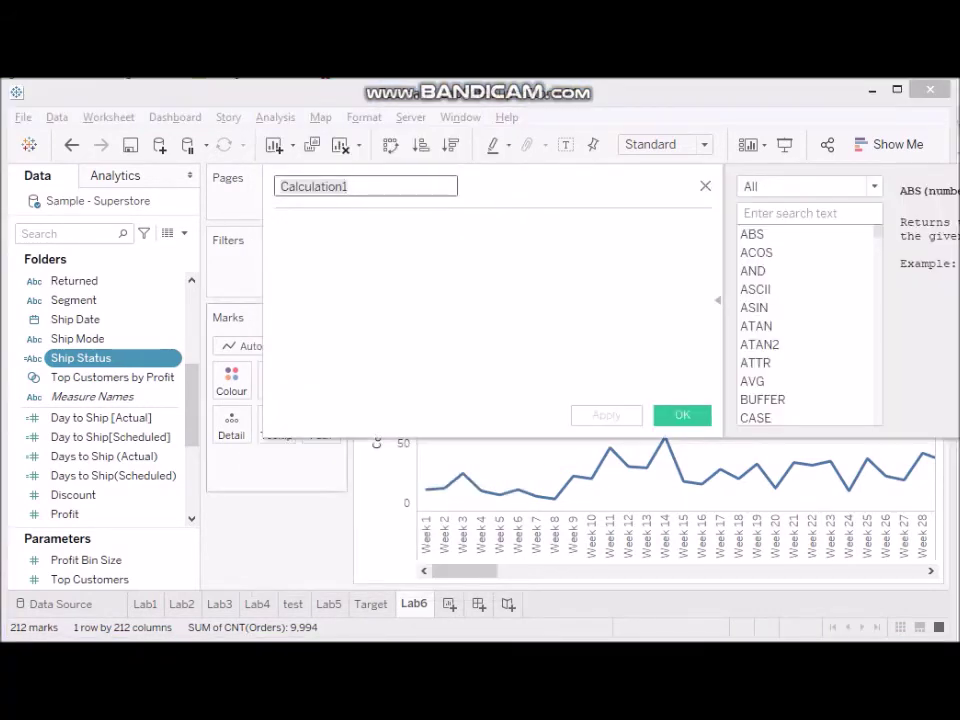
{"action": "key", "text": "ctrl+a"}
{"action": "type", "text": "S"}
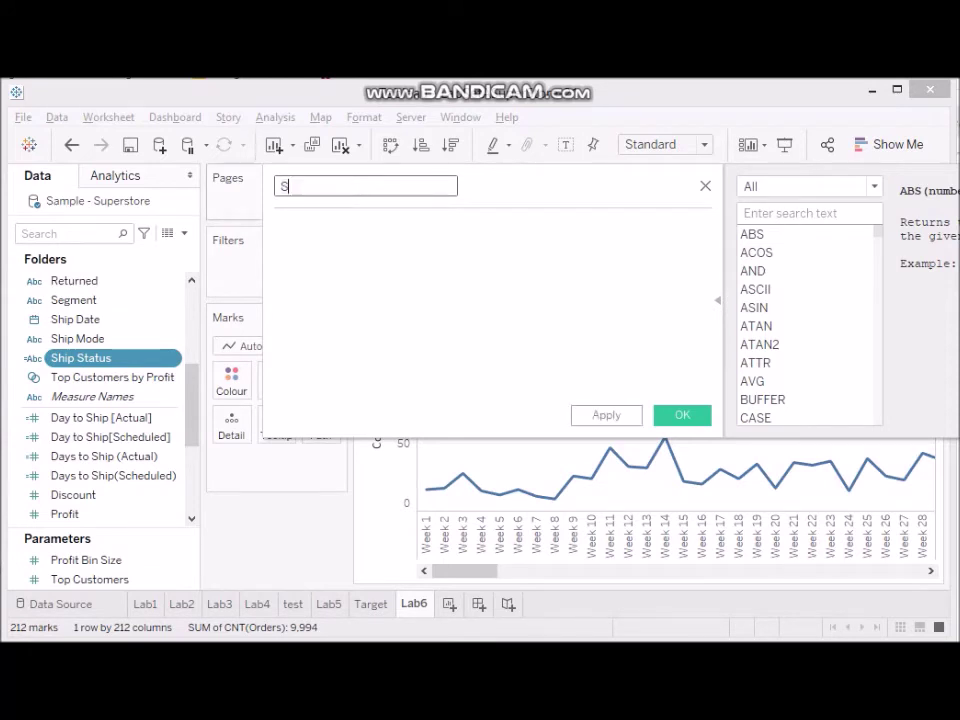
{"action": "type", "text": "hipStatus1"}
{"action": "left_click", "coordinate": [277, 226]}
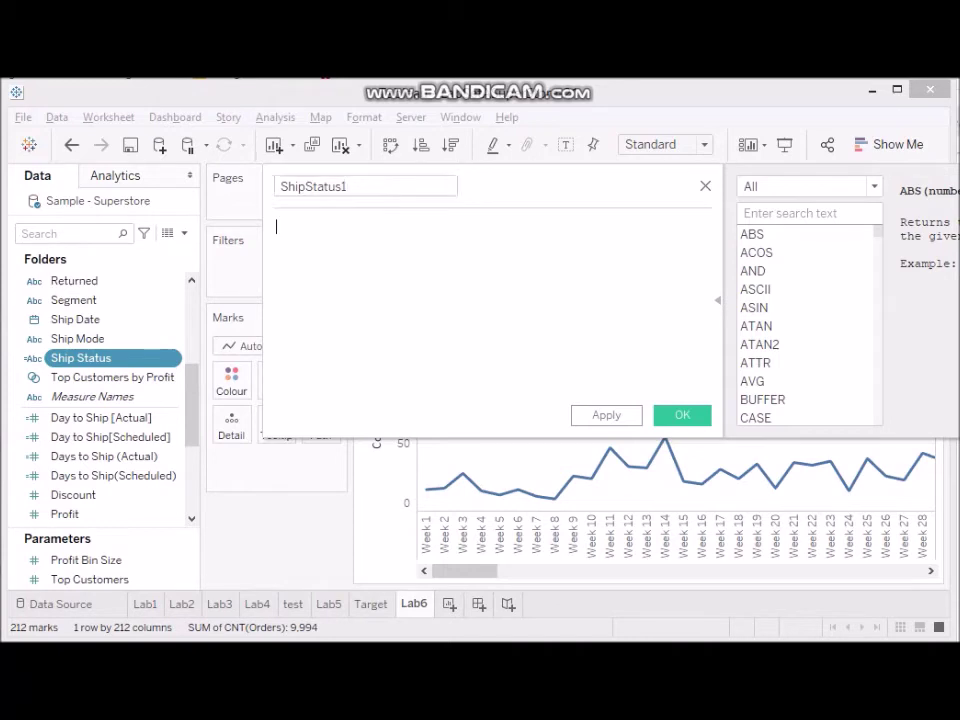
{"action": "key", "text": "ctrl+v"}
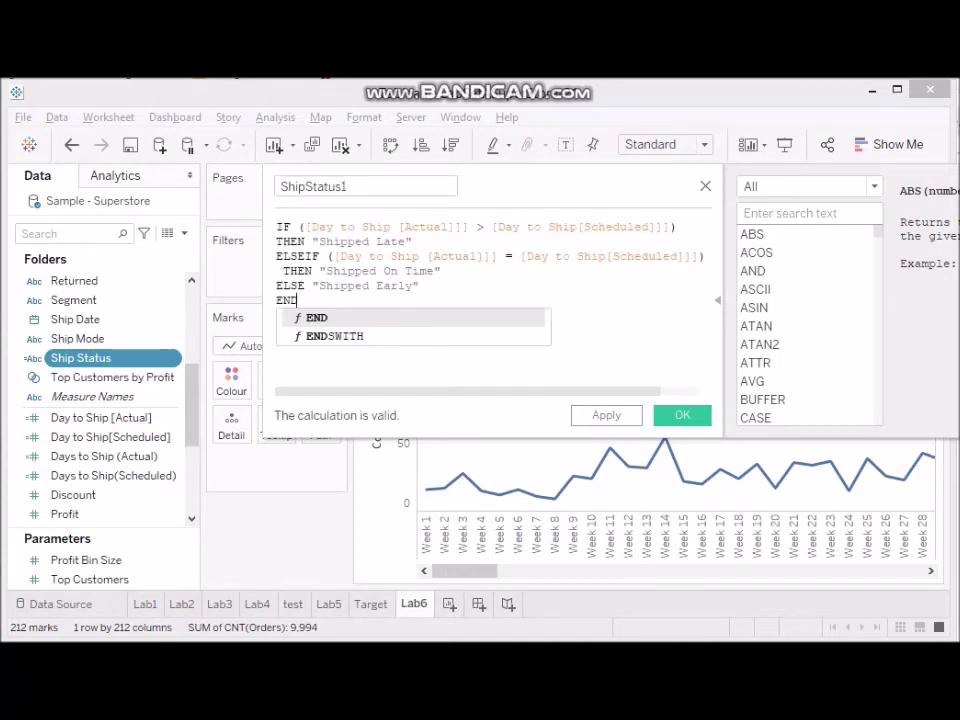
{"action": "key", "text": "Escape"}
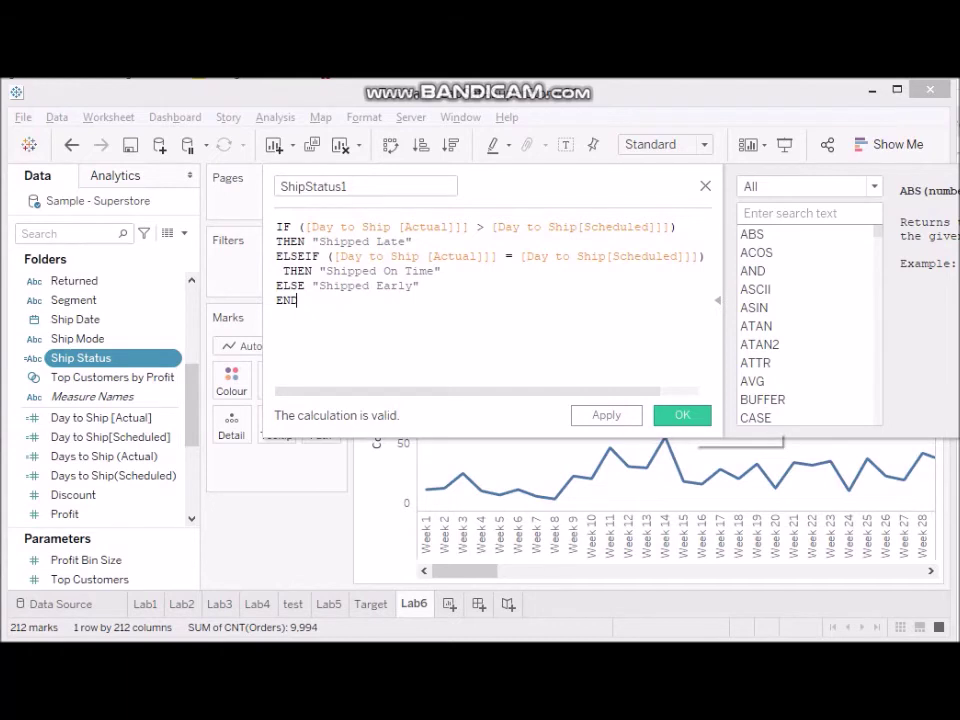
{"action": "left_click", "coordinate": [682, 415]}
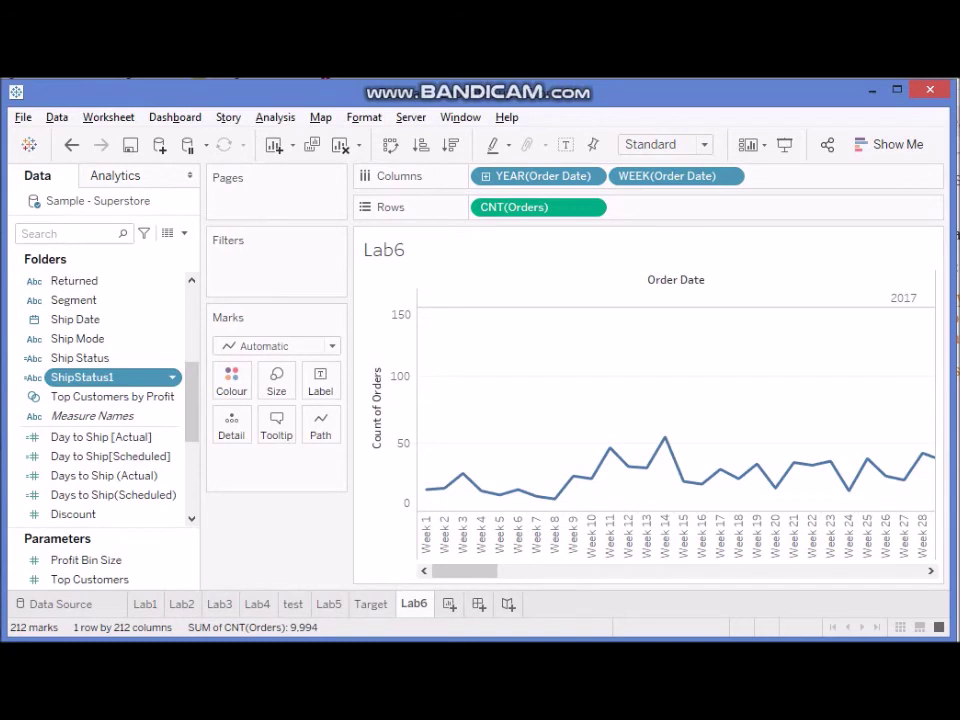
Colour the order-count chart by ShipStatus1 and convert it to a discrete area chart
{"action": "left_click_drag", "start_coordinate": [90, 377], "coordinate": [232, 380]}
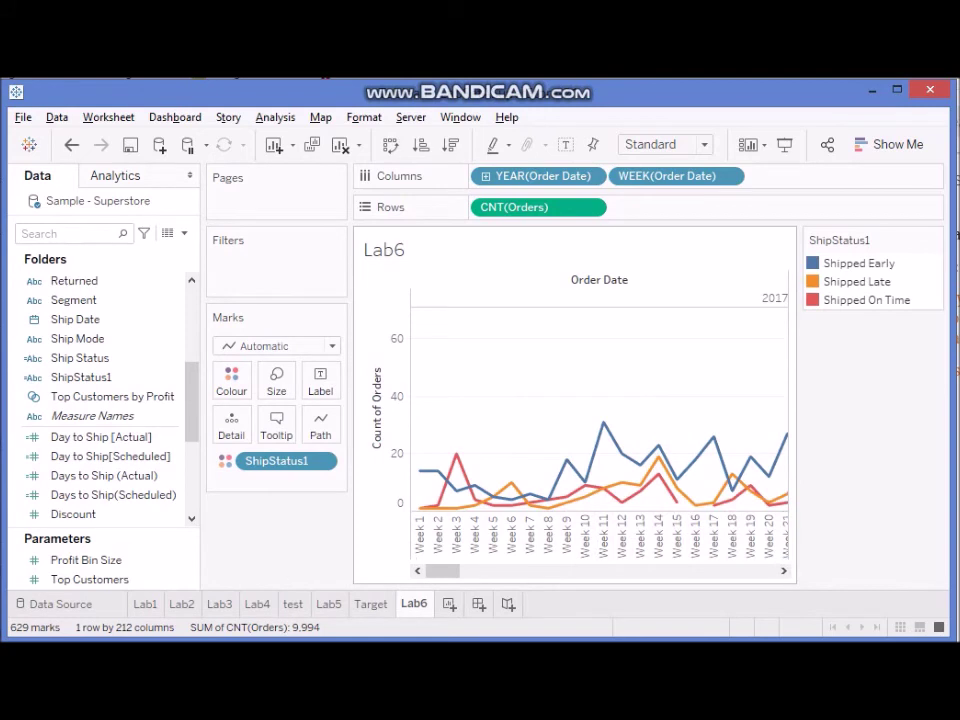
{"action": "left_click", "coordinate": [890, 144]}
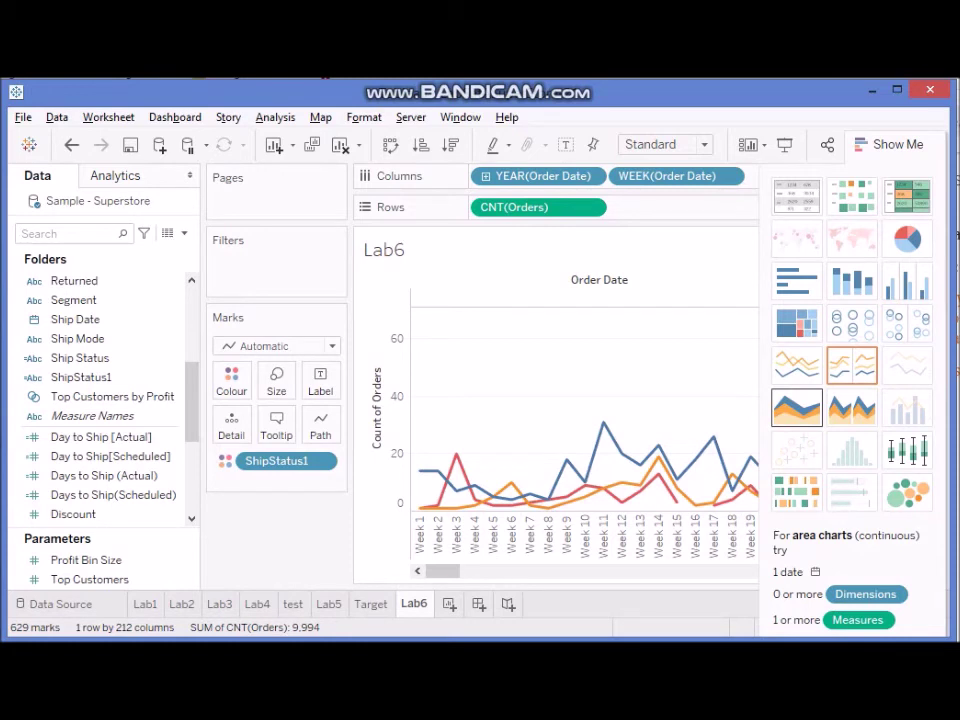
{"action": "left_click", "coordinate": [796, 407]}
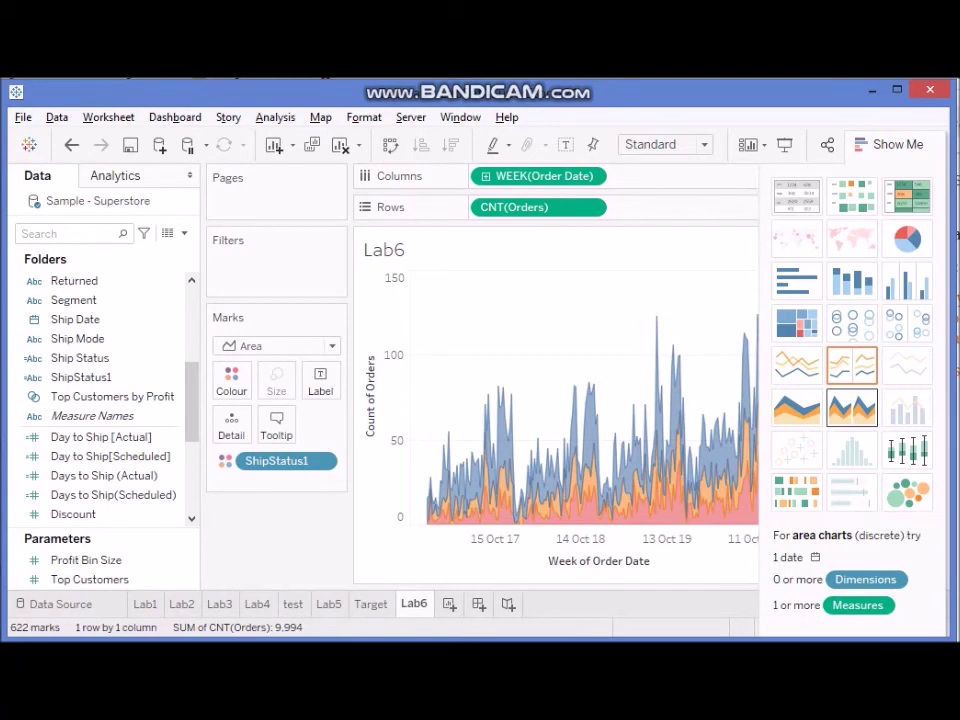
{"action": "left_click", "coordinate": [852, 407]}
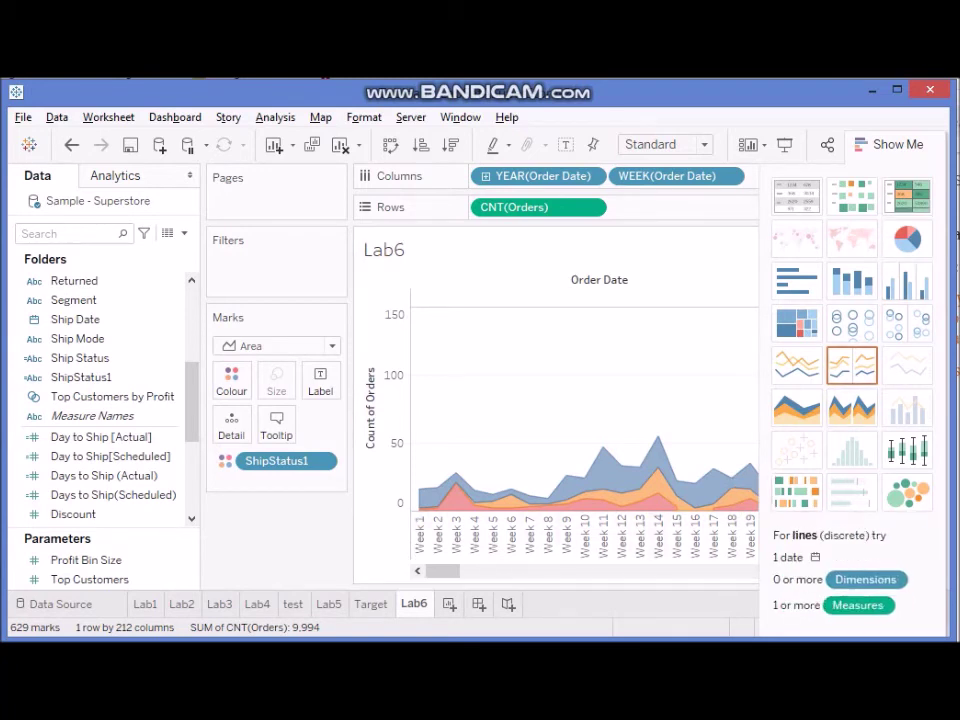
{"action": "key", "text": "ctrl+1"}
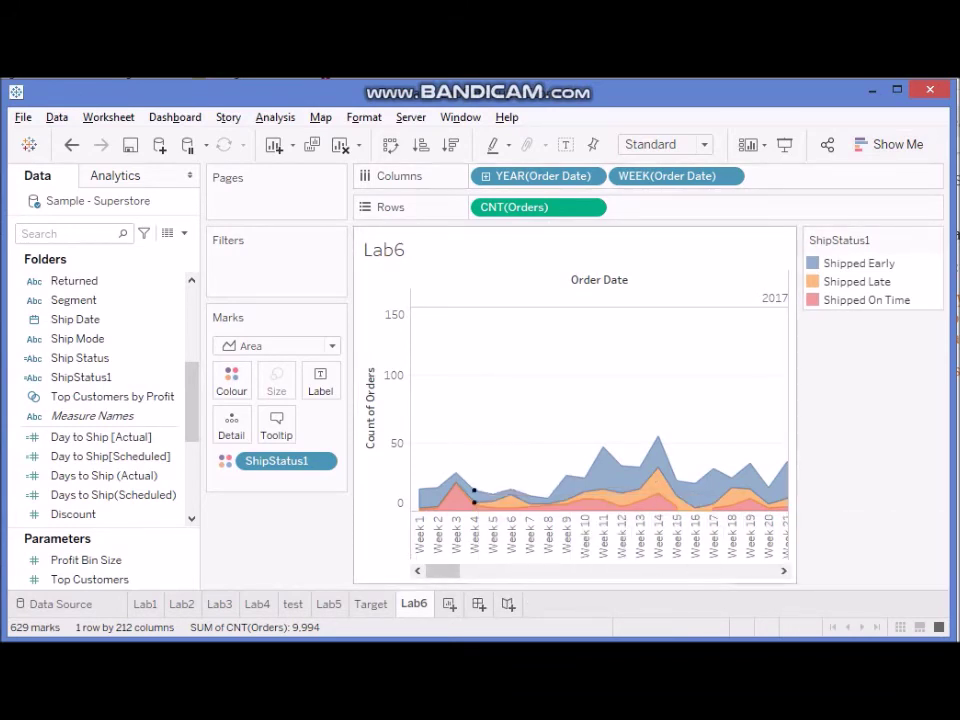
Add a Region filter with Central, East, South and West all selected, and show its filter control beside the chart
{"action": "scroll", "coordinate": [90, 377], "scroll_direction": "up", "scroll_amount": 4}
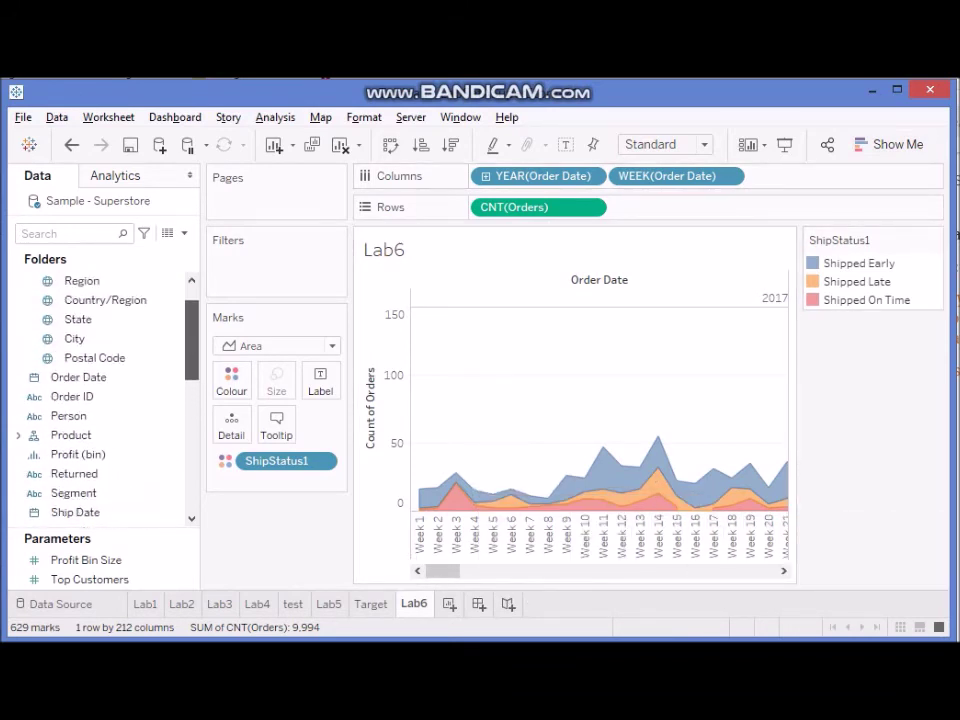
{"action": "left_click_drag", "start_coordinate": [82, 281], "coordinate": [282, 254]}
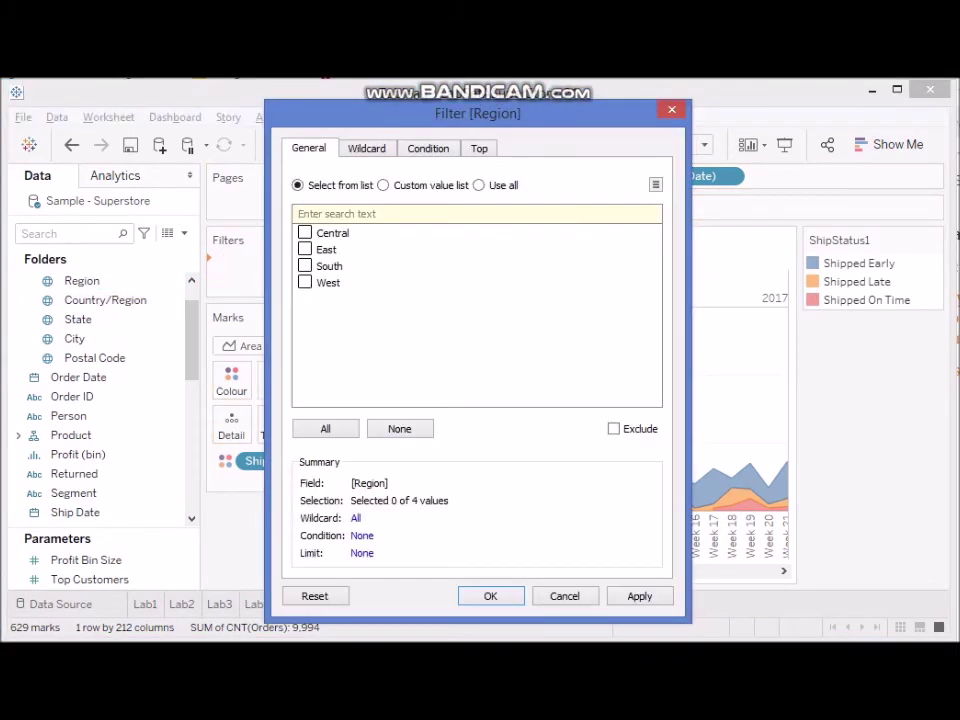
{"action": "left_click", "coordinate": [325, 428]}
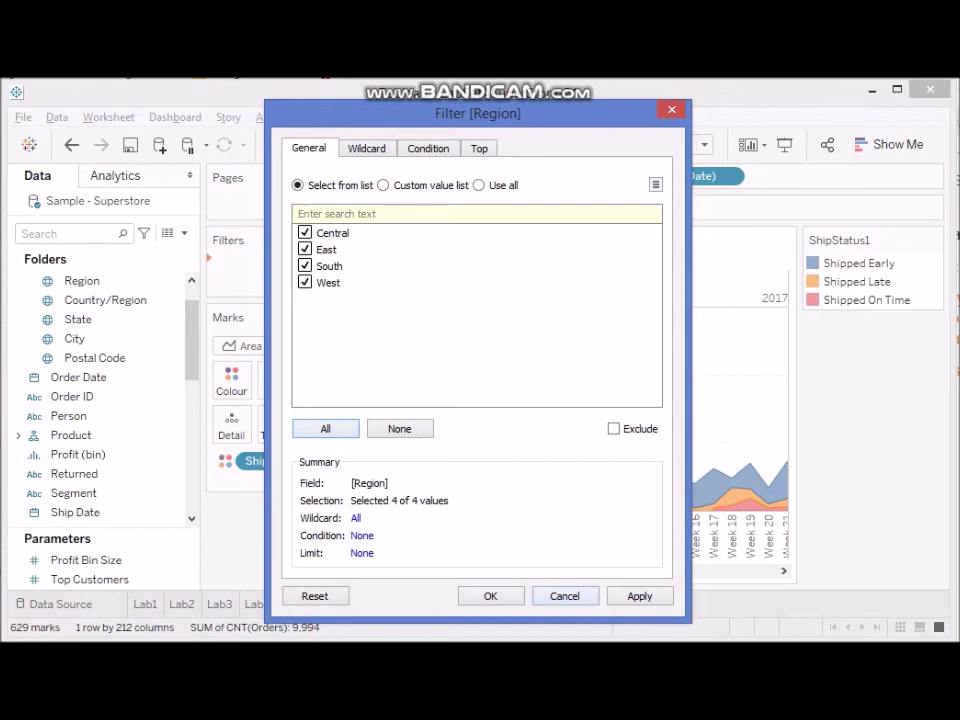
{"action": "left_click", "coordinate": [639, 595]}
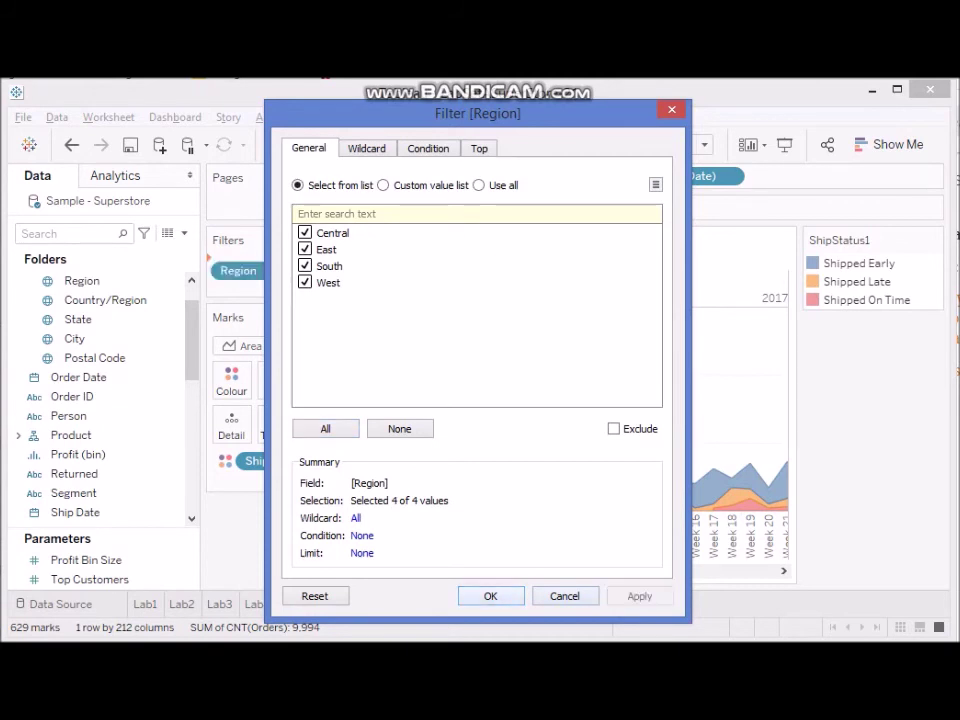
{"action": "left_click", "coordinate": [490, 595]}
{"action": "left_click", "coordinate": [326, 265]}
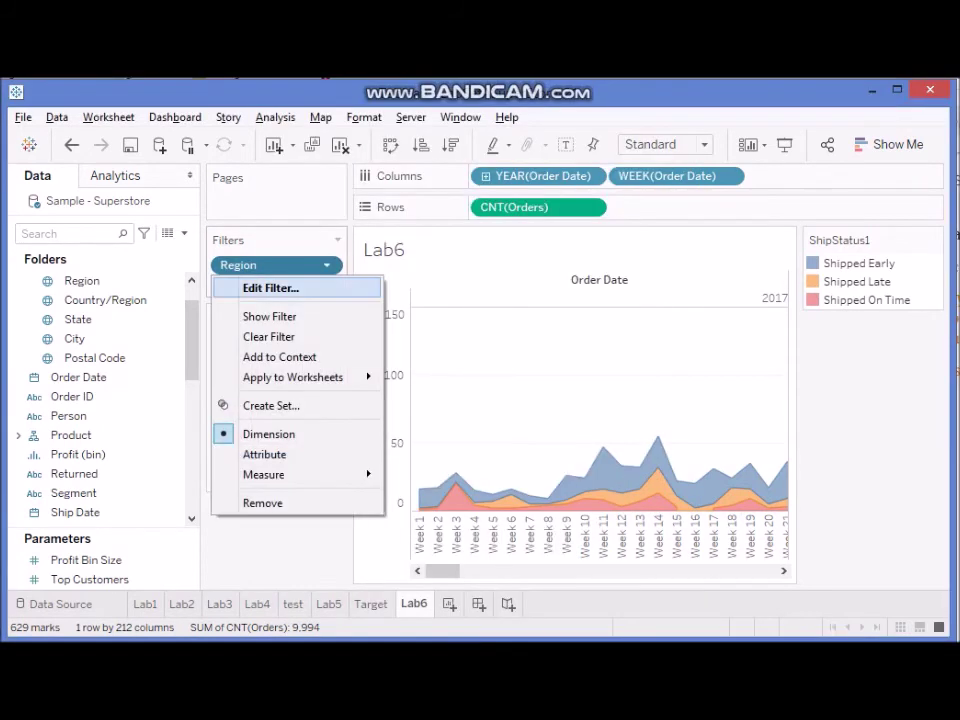
{"action": "left_click", "coordinate": [269, 316]}
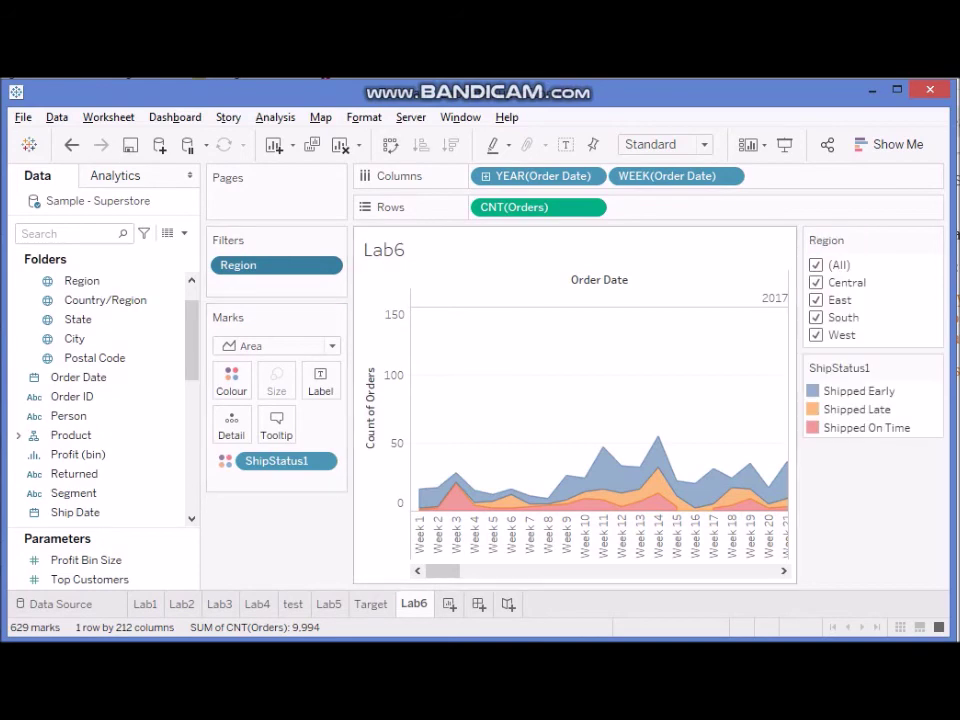
Test the Region filter by clearing all regions, then re-enabling Central, East, South and West one at a time
{"action": "left_click", "coordinate": [816, 265]}
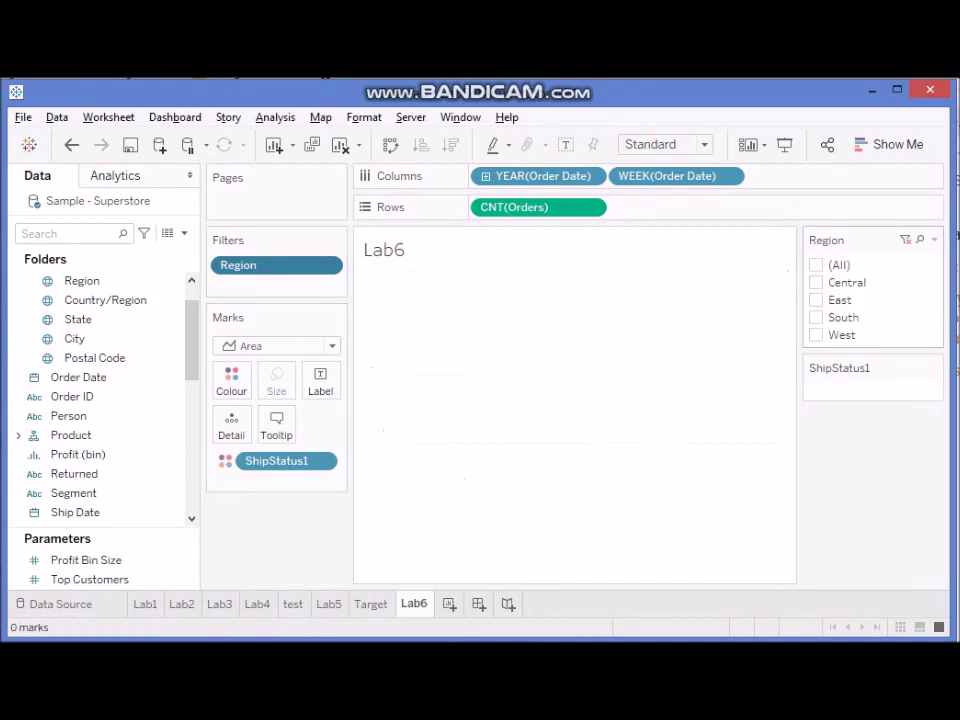
{"action": "left_click", "coordinate": [816, 282]}
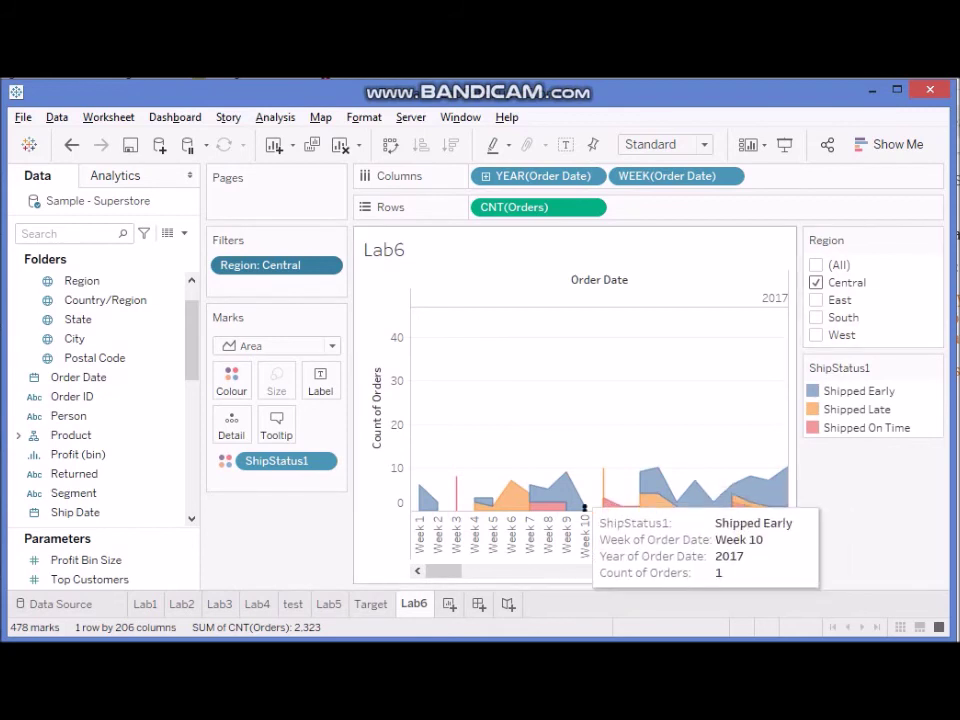
{"action": "mouse_move", "coordinate": [566, 503]}
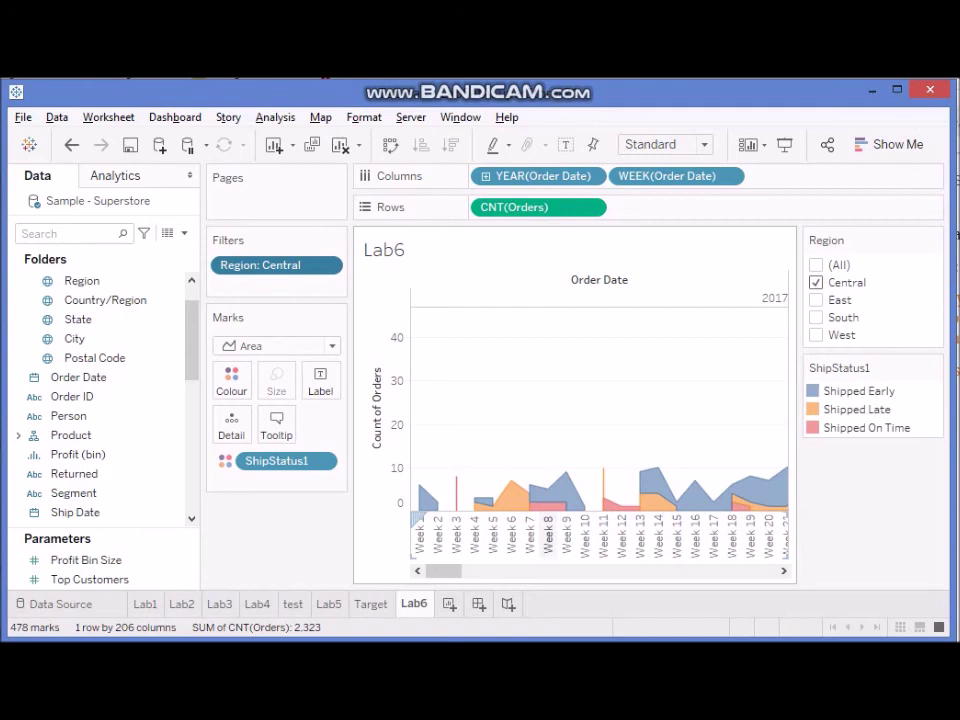
{"action": "mouse_move", "coordinate": [512, 498]}
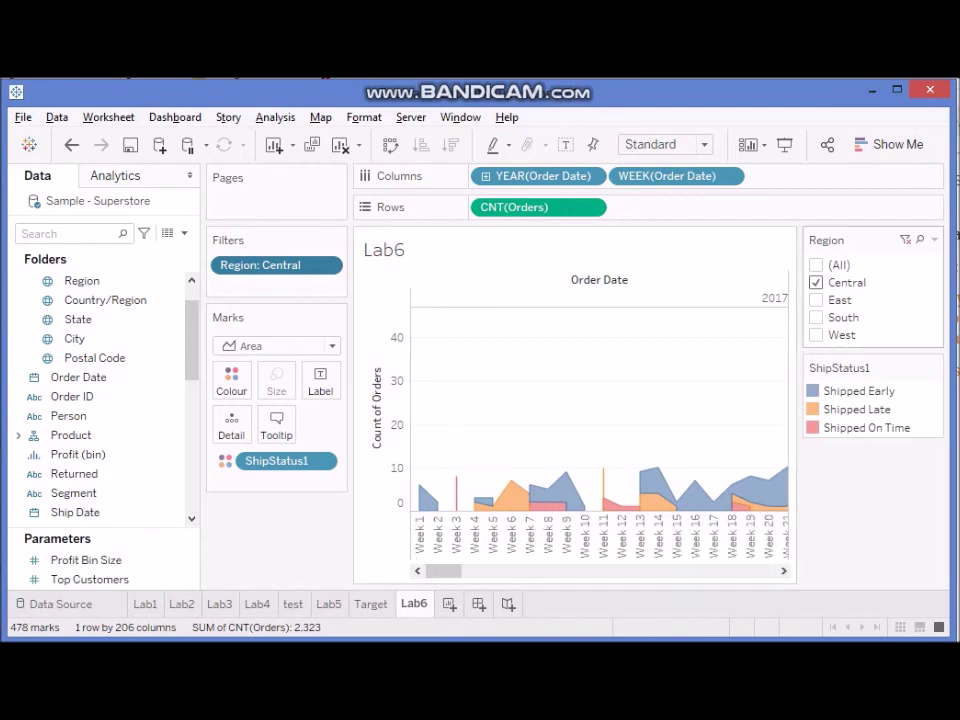
{"action": "left_click", "coordinate": [816, 300]}
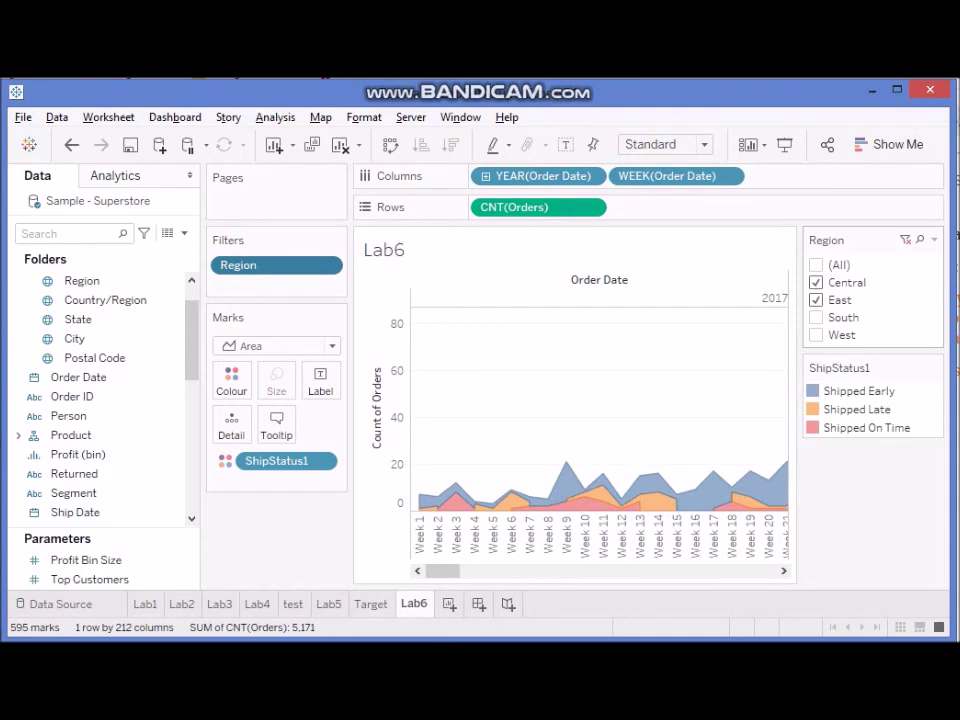
{"action": "left_click", "coordinate": [816, 317]}
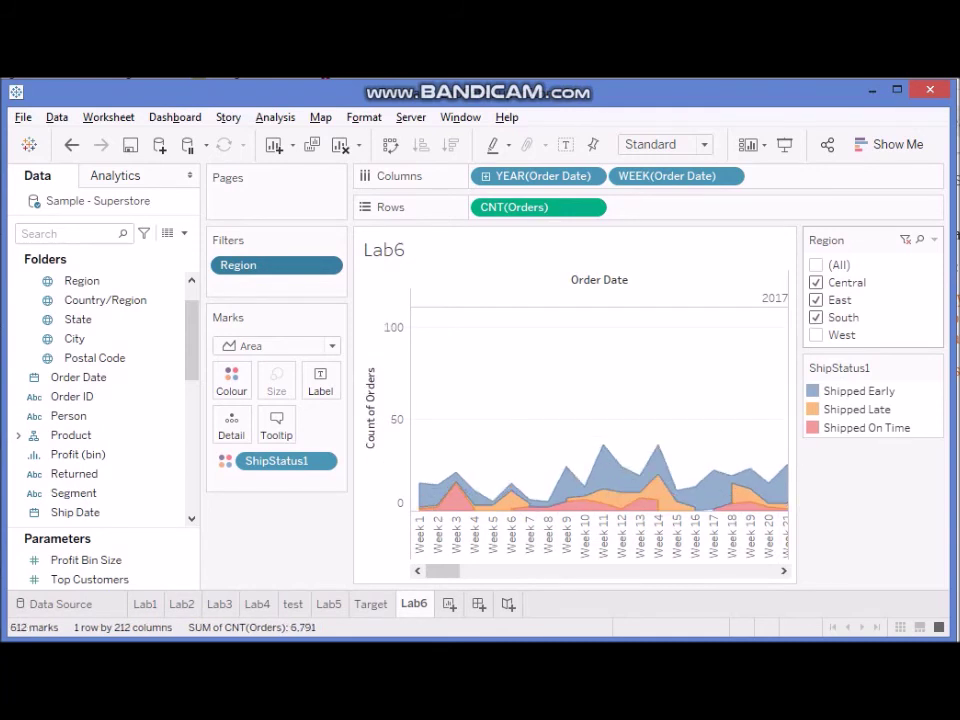
{"action": "left_click", "coordinate": [816, 335]}
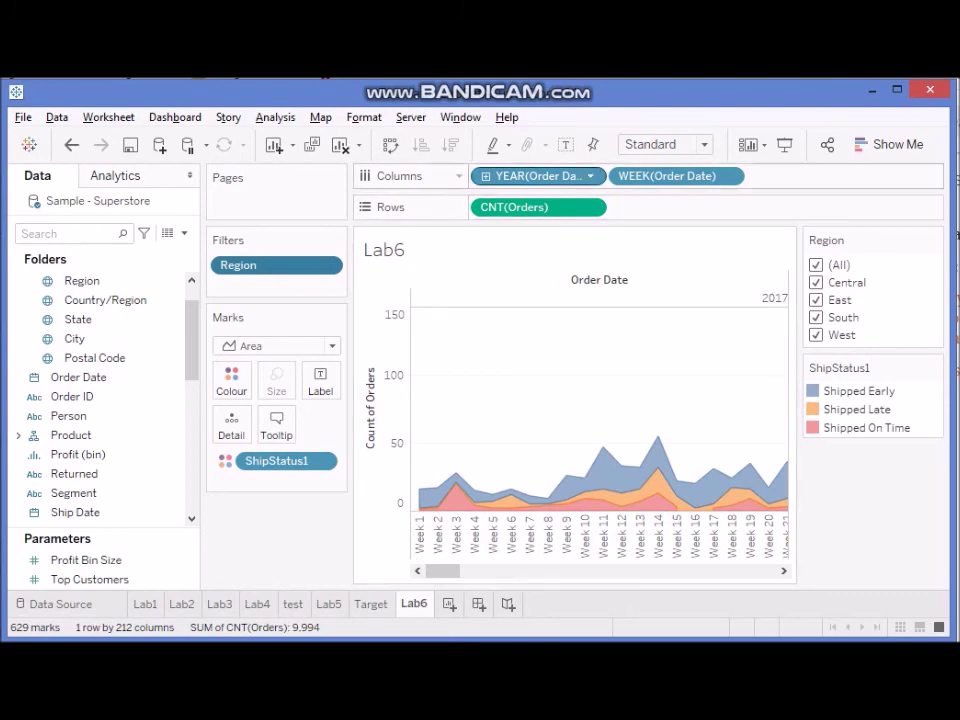
Show a filter for the Order Date year and exclude 2017, 2018 and 2020 to keep only 2019
{"action": "left_click", "coordinate": [590, 175]}
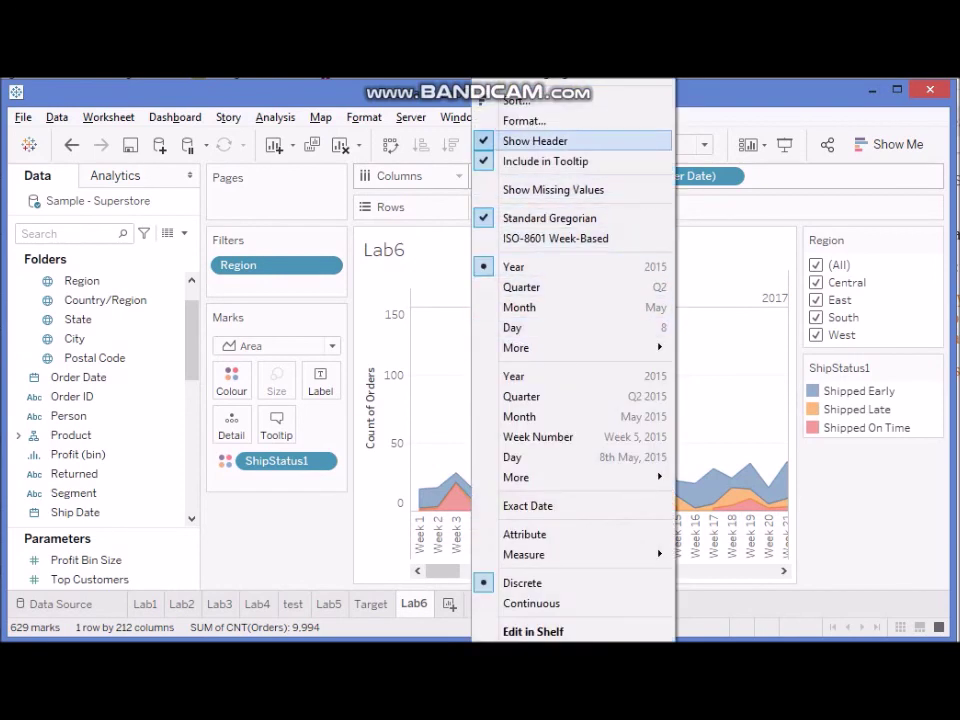
{"action": "key", "text": "Escape"}
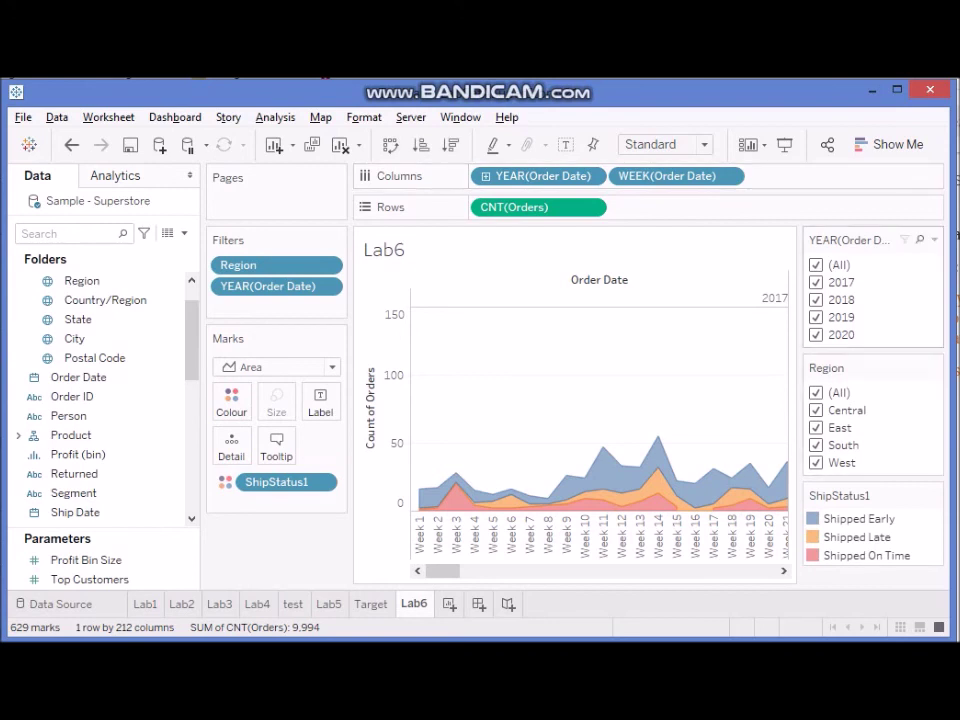
{"action": "left_click", "coordinate": [816, 282]}
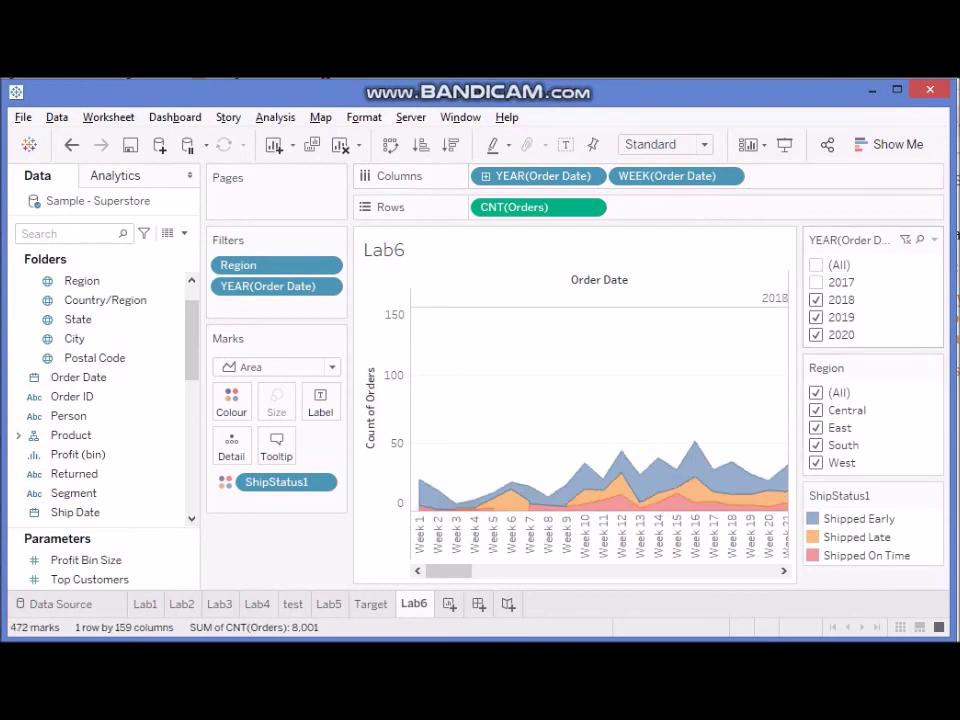
{"action": "left_click", "coordinate": [816, 299]}
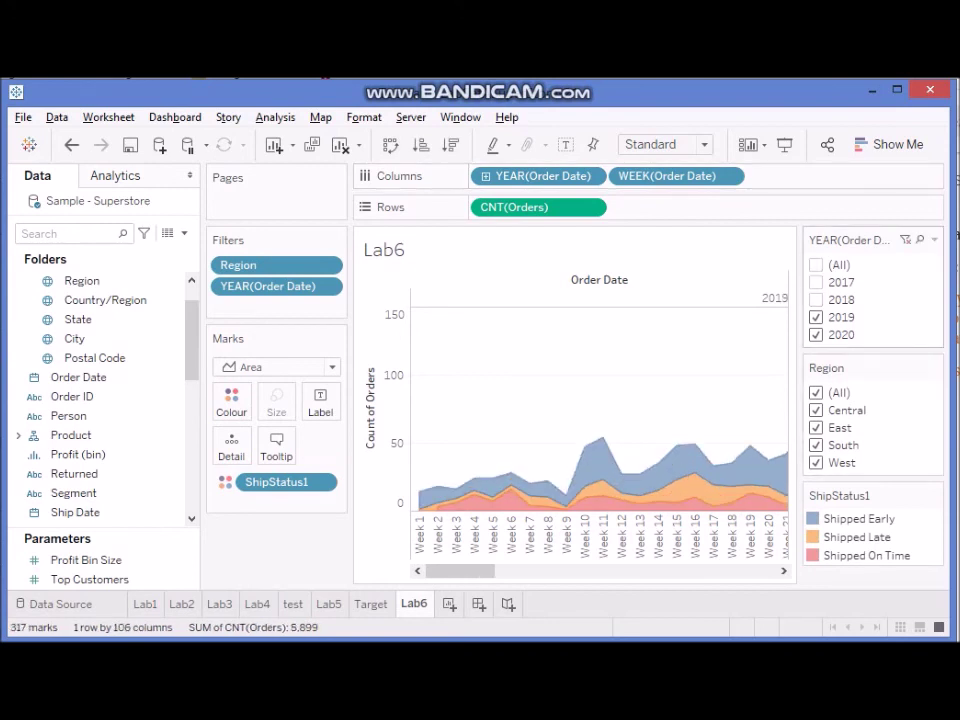
{"action": "left_click", "coordinate": [816, 334]}
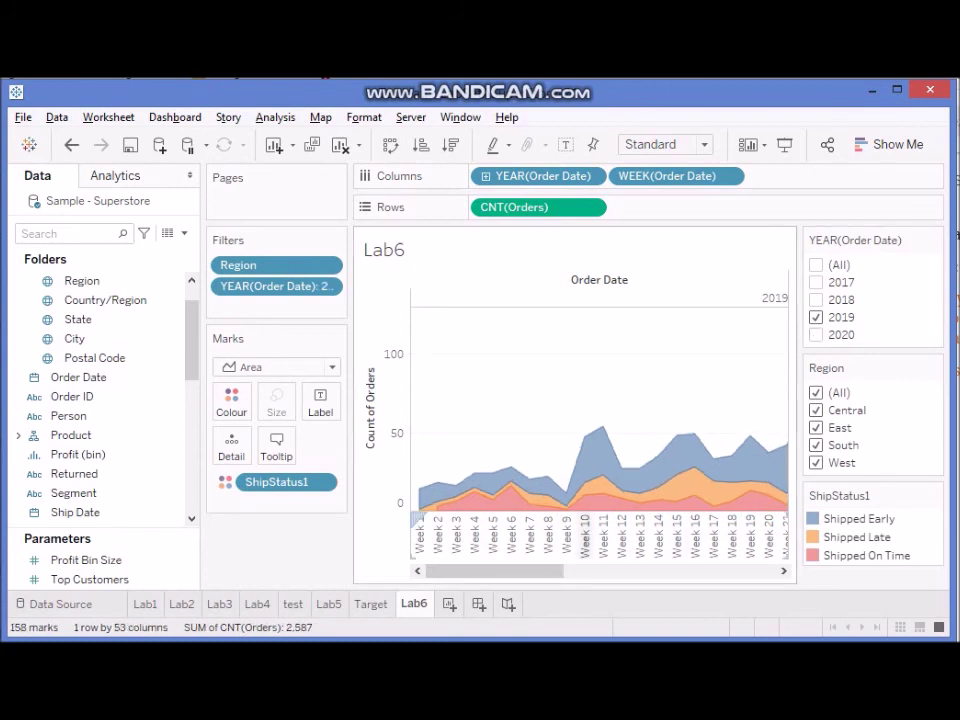
{"action": "mouse_move", "coordinate": [680, 488]}
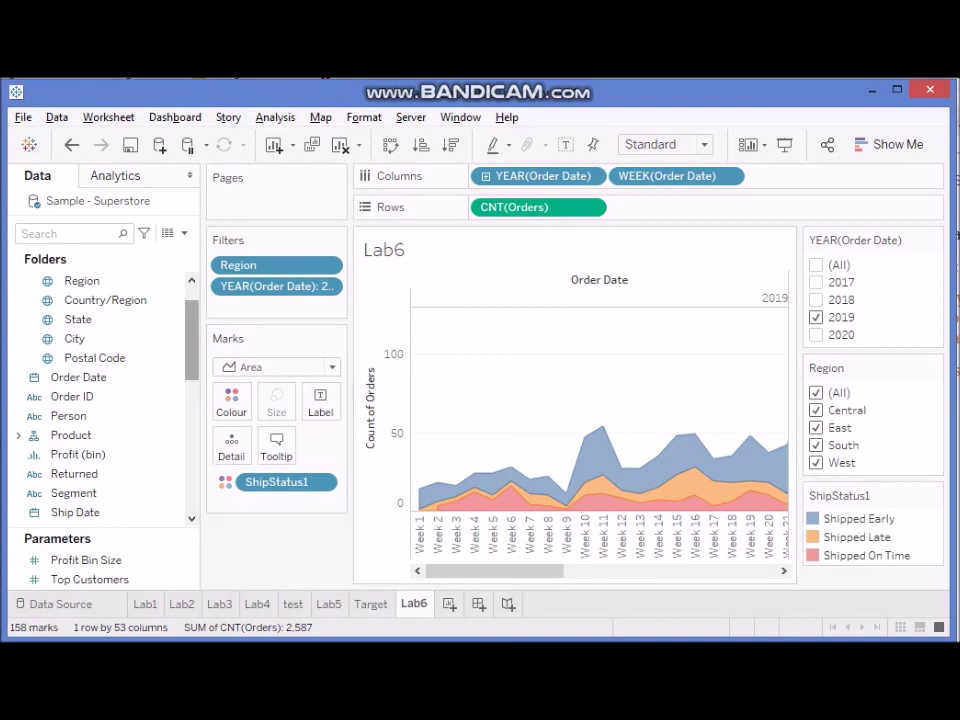
Look through the field list for the Days to Ship (Actual) and Days to Ship(Scheduled) calculated fields
{"action": "scroll", "coordinate": [100, 400], "scroll_direction": "down", "scroll_amount": 3}
{"action": "scroll", "coordinate": [100, 400], "scroll_direction": "up", "scroll_amount": 3}
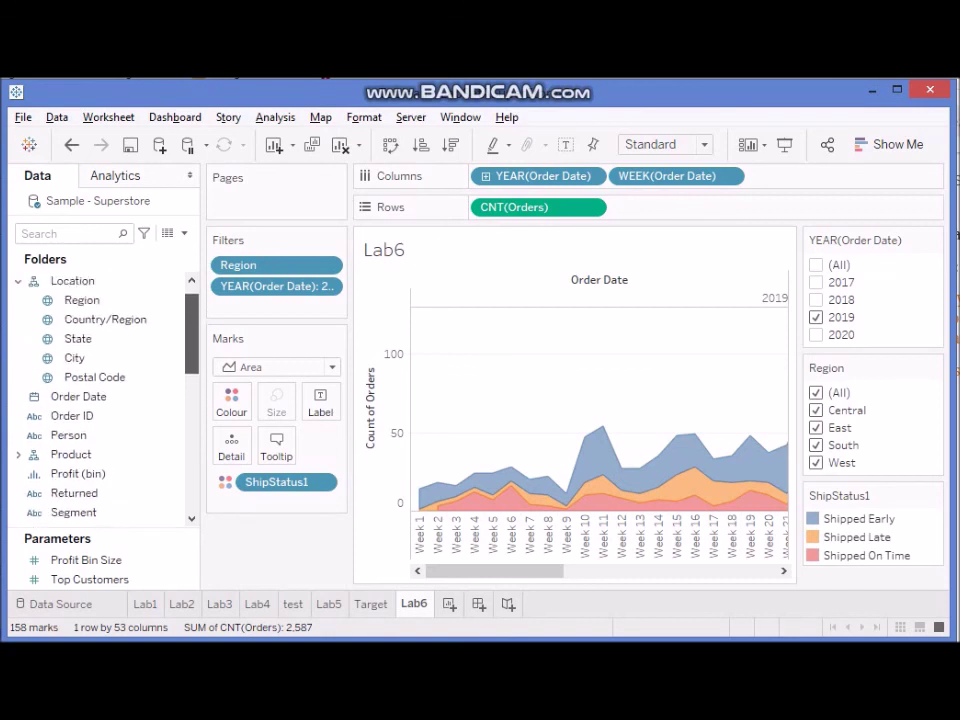
{"action": "scroll", "coordinate": [100, 400], "scroll_direction": "down", "scroll_amount": 5}
{"action": "scroll", "coordinate": [100, 400], "scroll_direction": "down", "scroll_amount": 2}
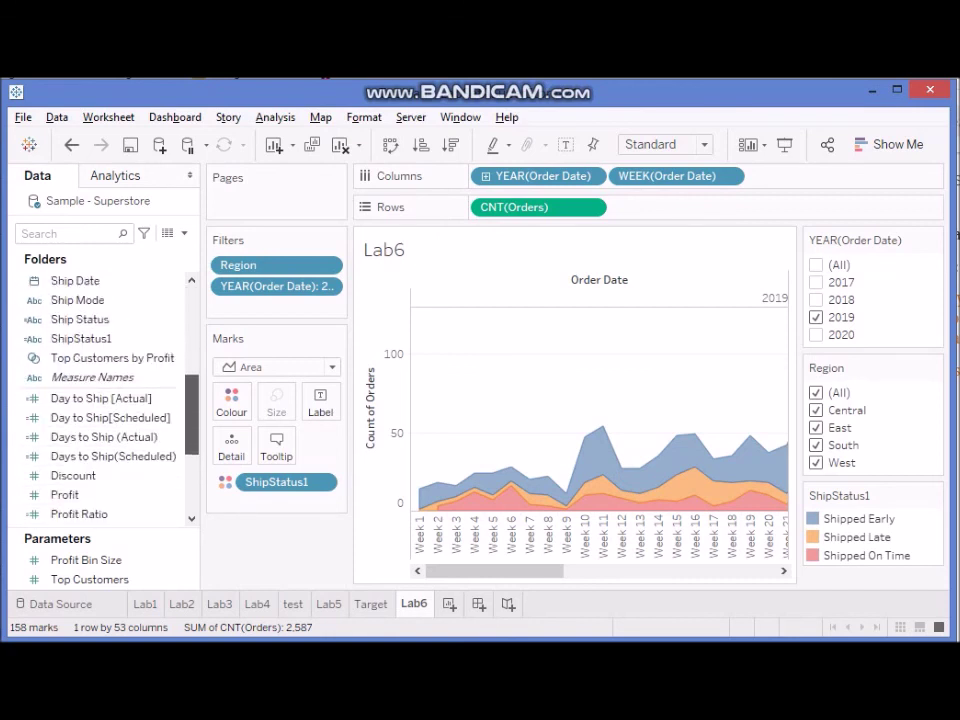
{"action": "left_click", "coordinate": [104, 437]}
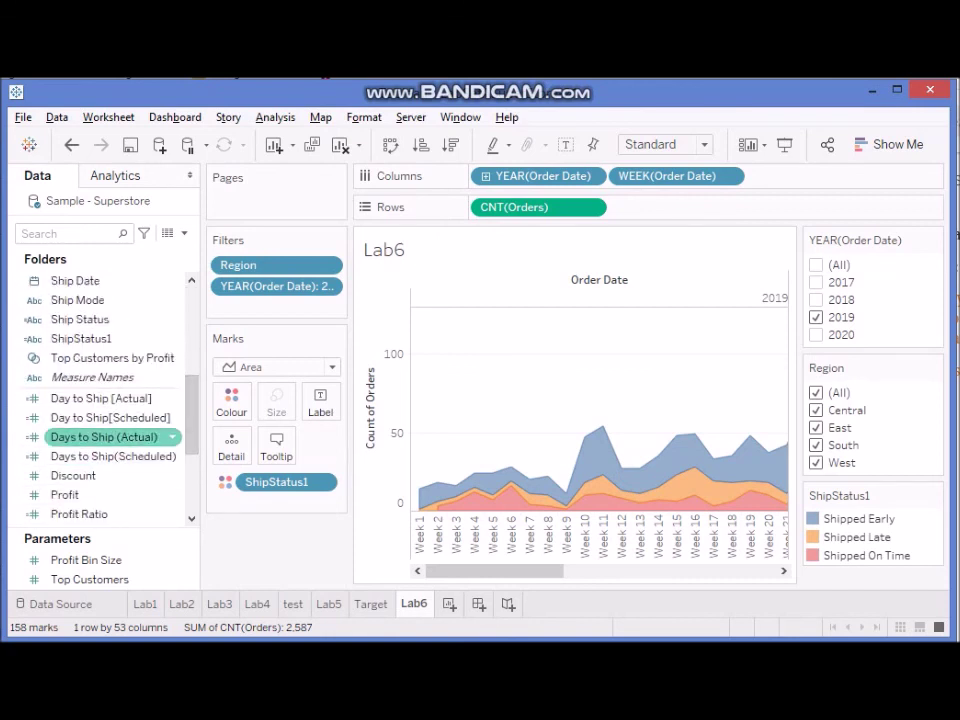
{"action": "left_click", "coordinate": [104, 456]}
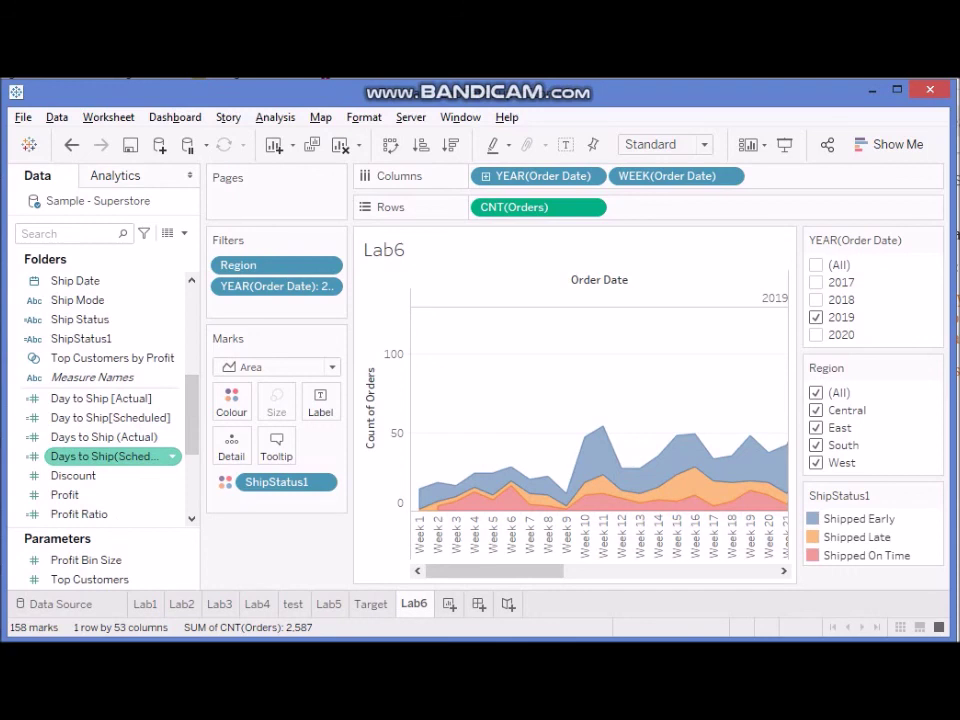